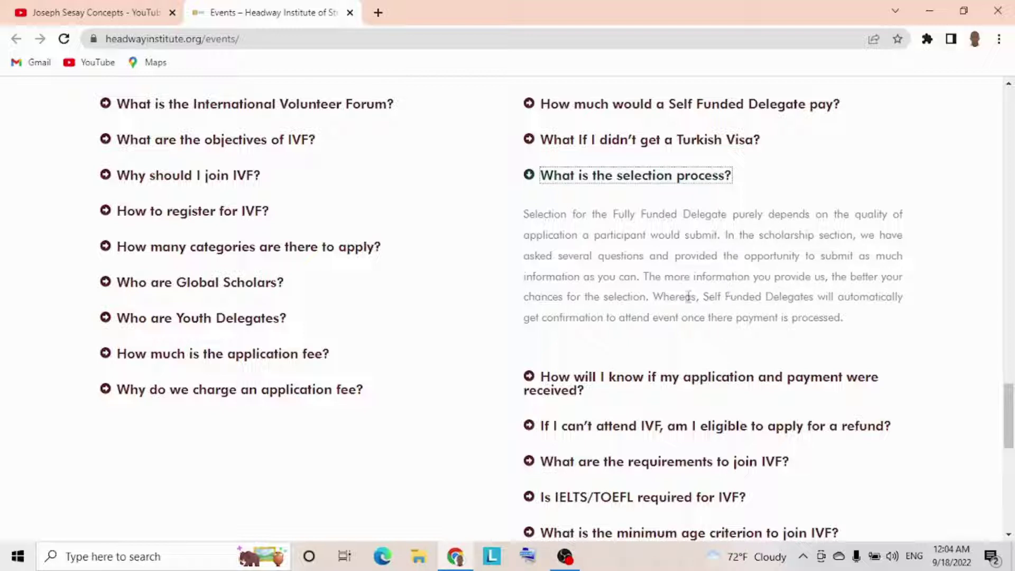
# - Expand the IELTS/TOEFL, minimum age and passport FAQ answers, then return to the Apply Now options
pyautogui.scroll(-2, 683, 299)
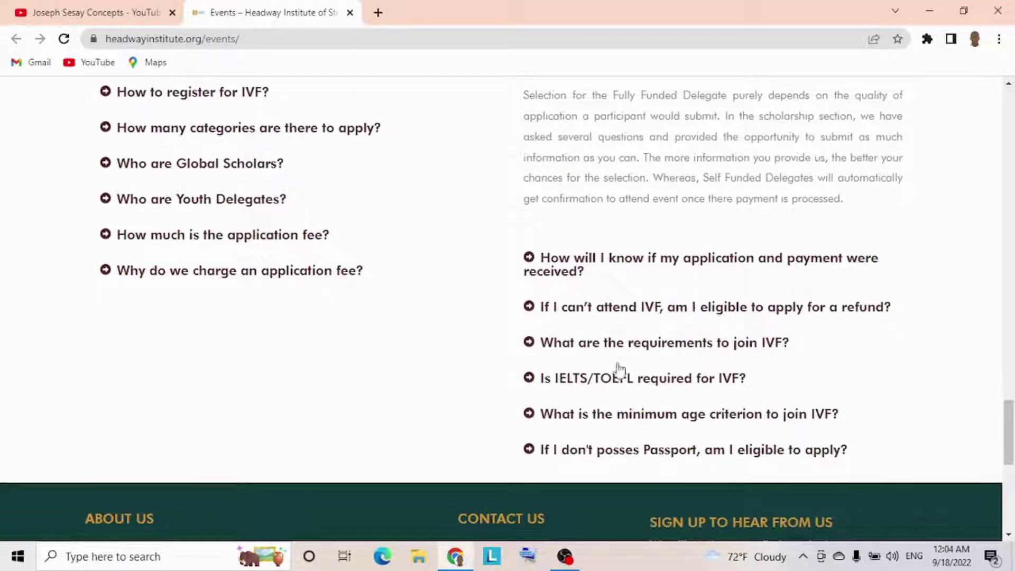
pyautogui.click(613, 379)
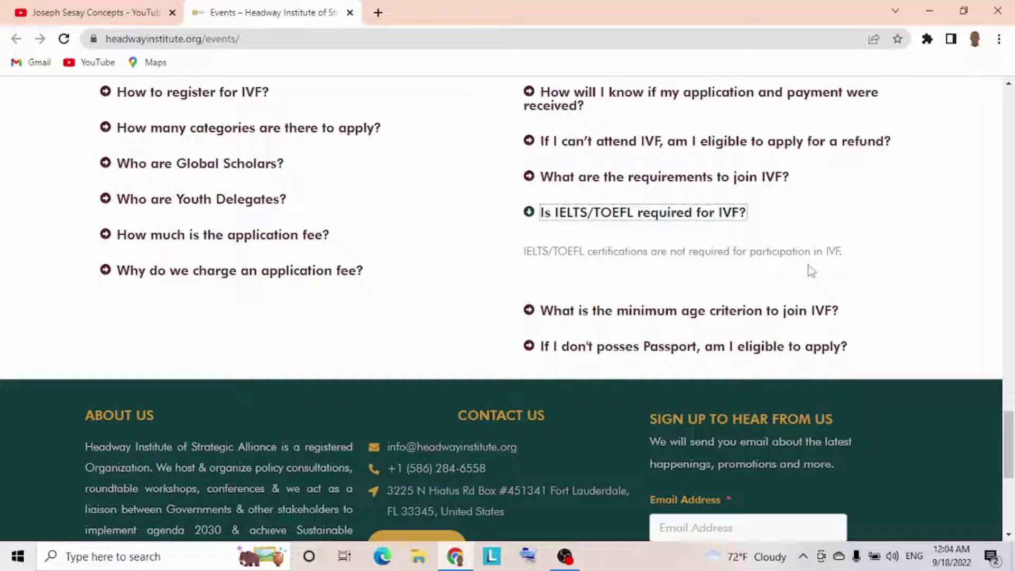
pyautogui.scroll(1, 807, 265)
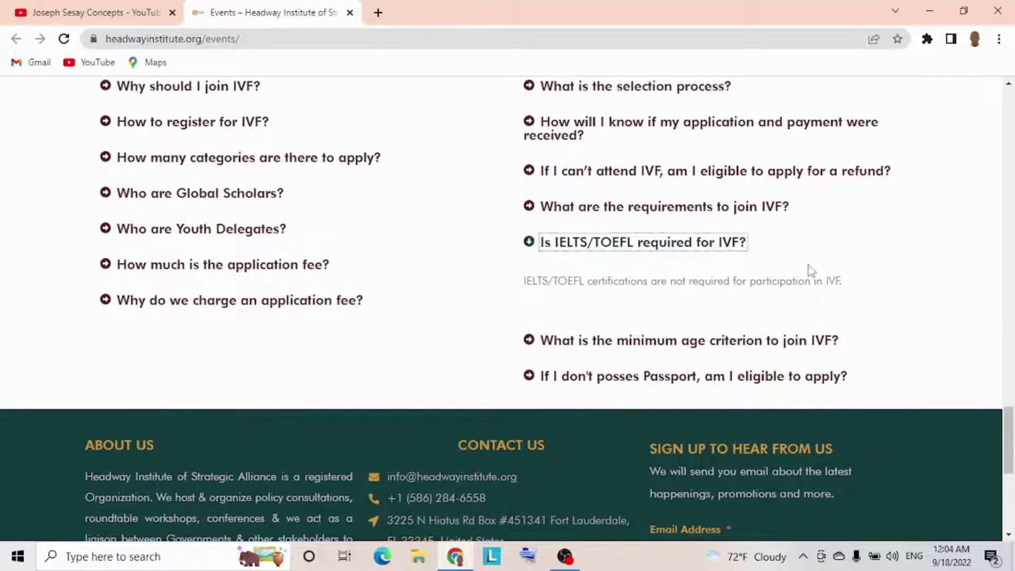
pyautogui.click(602, 347)
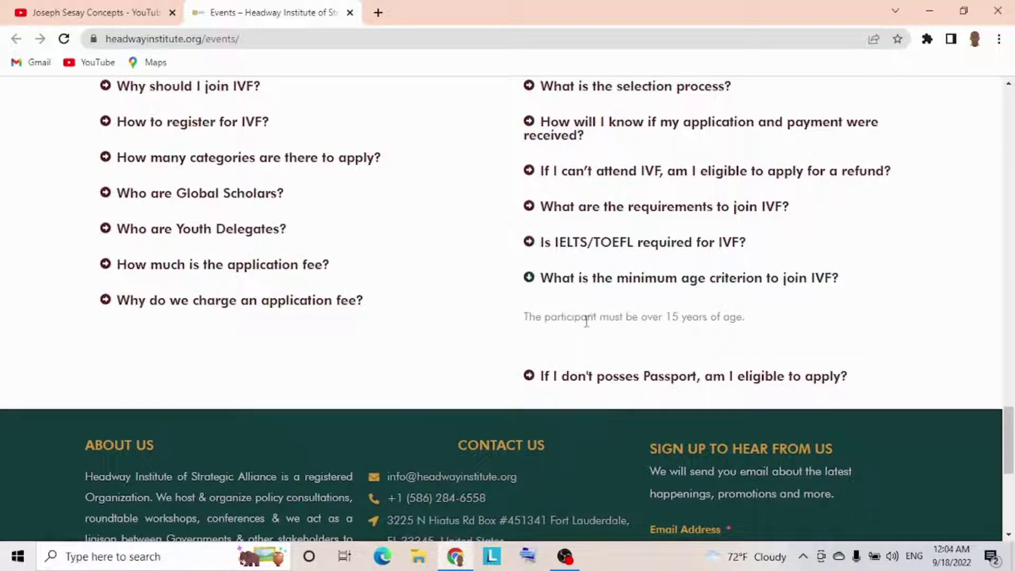
pyautogui.click(645, 385)
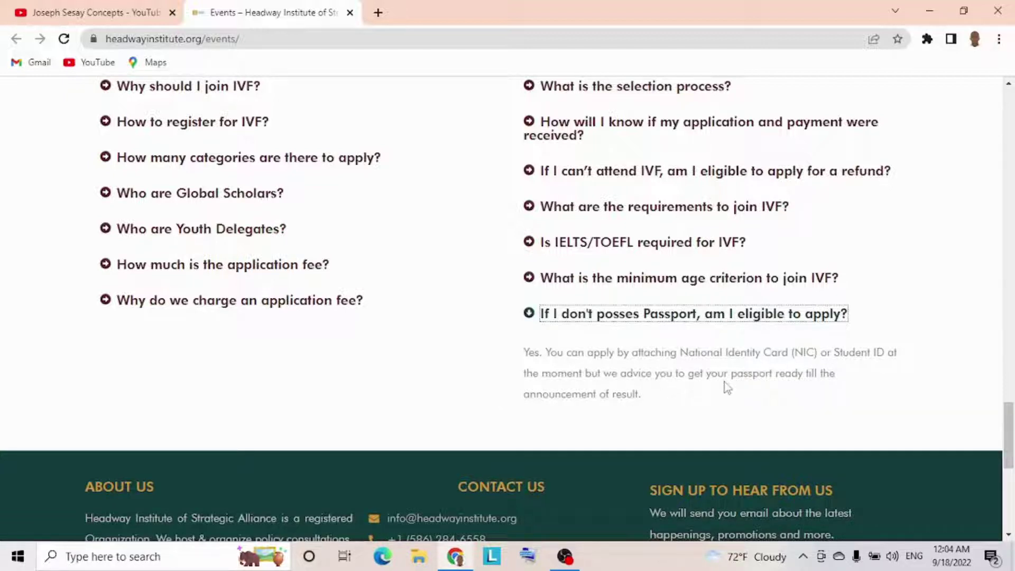
pyautogui.click(470, 334)
pyautogui.scroll(9, 467, 330)
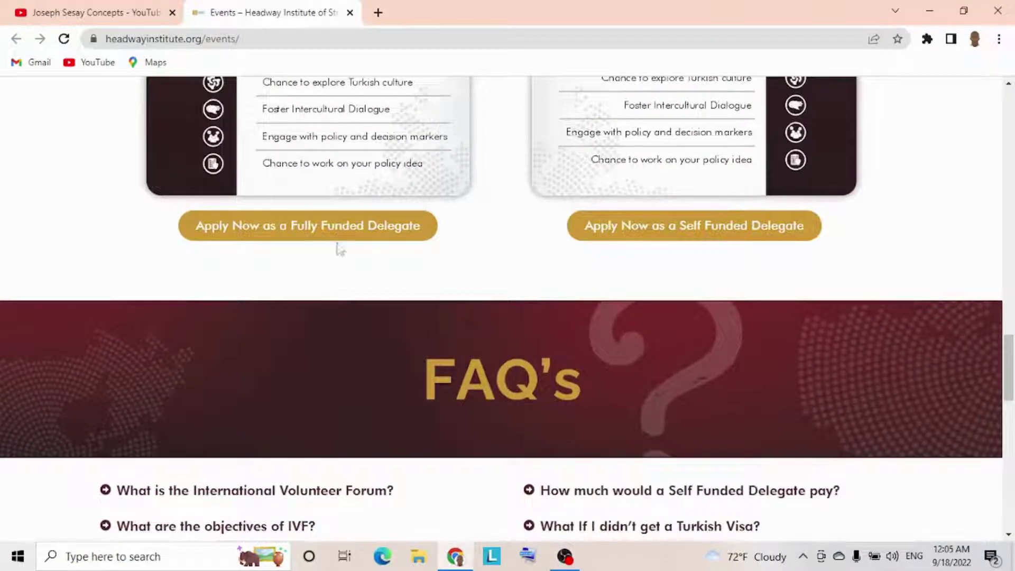
# - Open the Fully Funded Delegate form and enter the applicant's first and last name
pyautogui.click(263, 233)
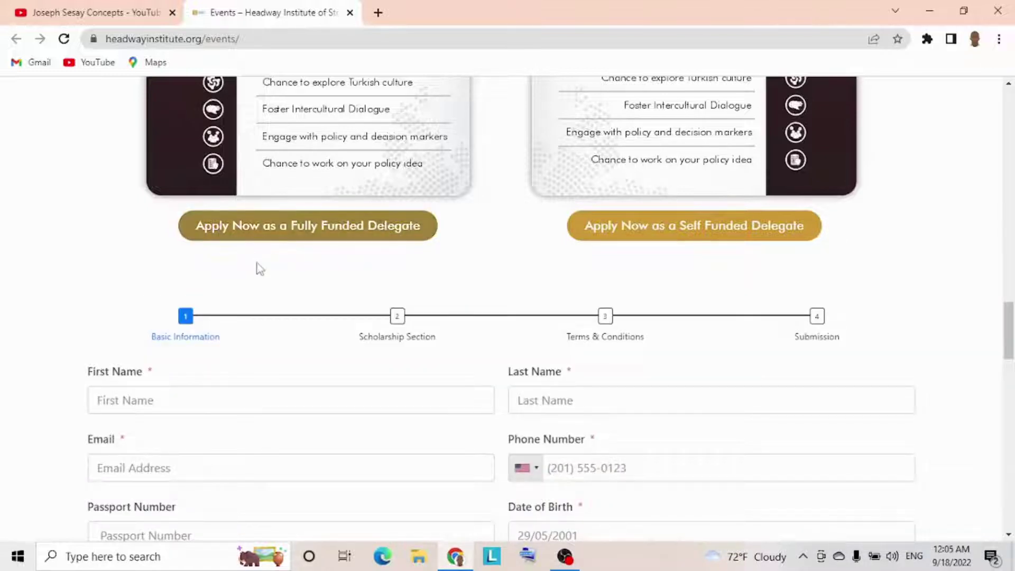
pyautogui.scroll(-3, 260, 270)
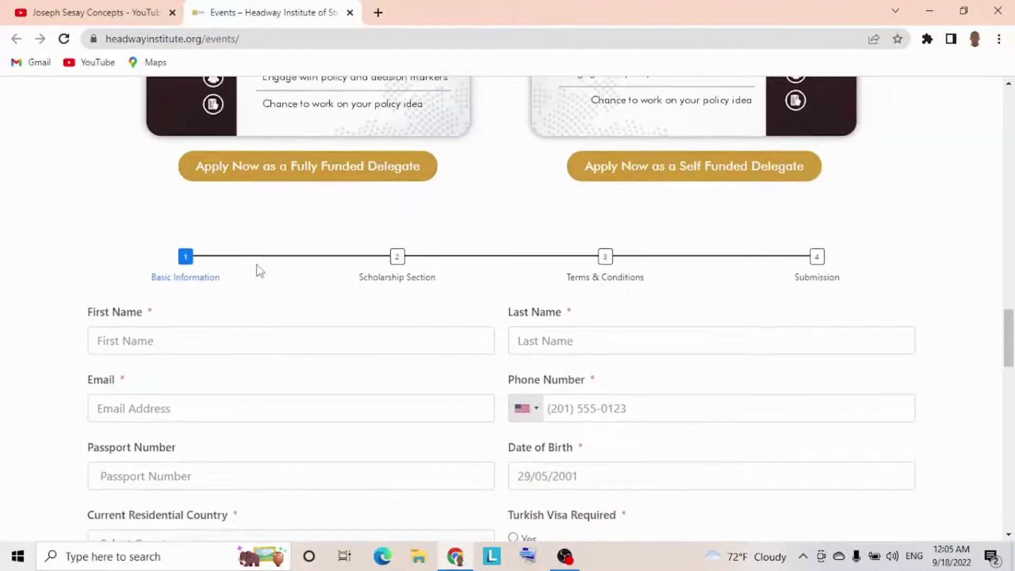
pyautogui.scroll(-1, 260, 271)
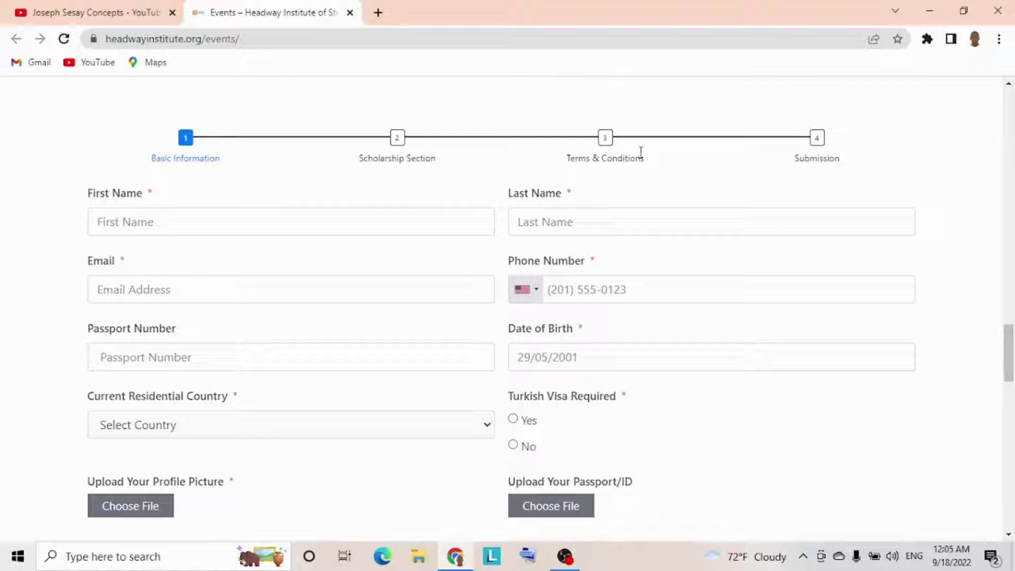
pyautogui.click(261, 220)
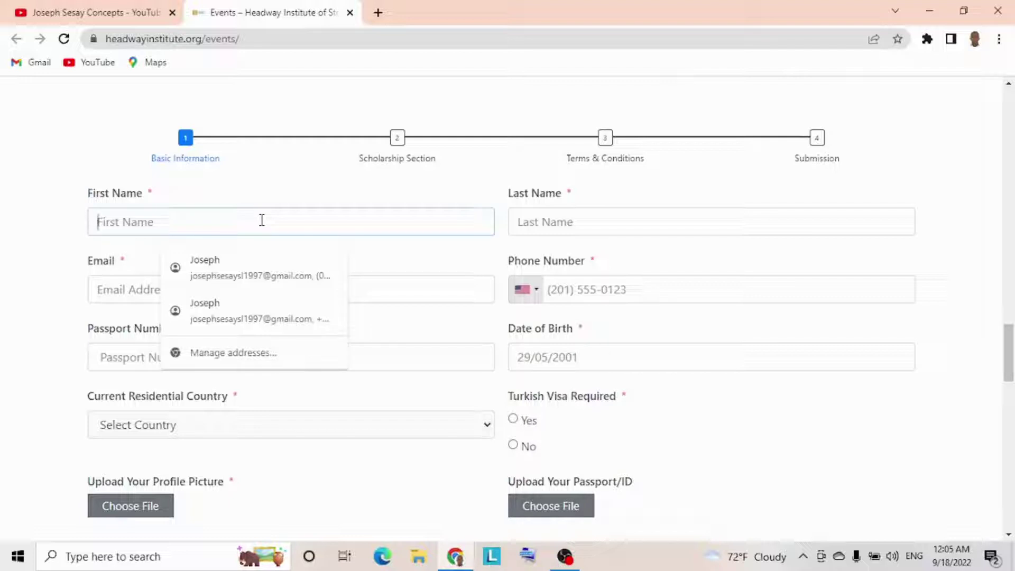
pyautogui.click(543, 220)
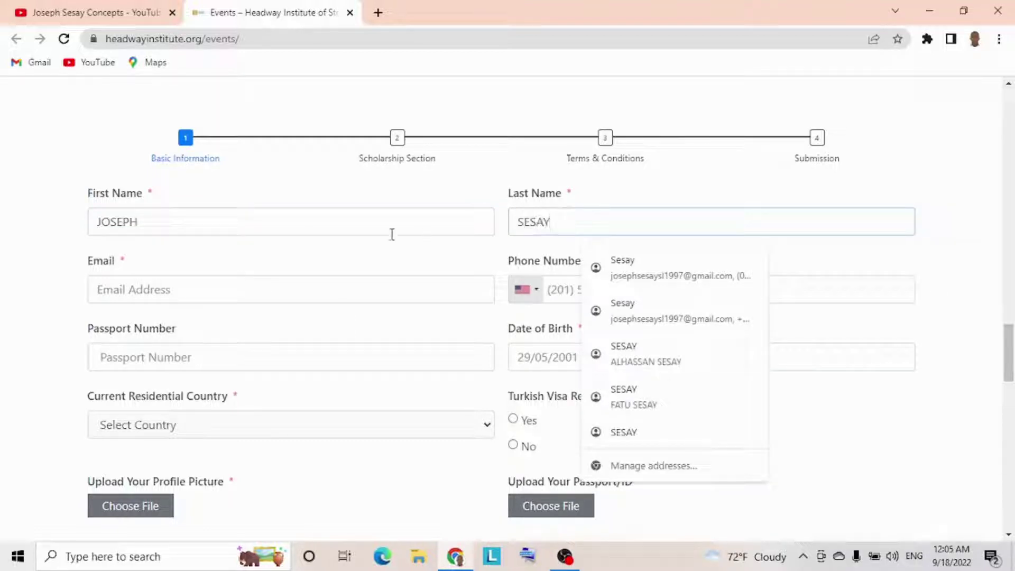
# - Enter the applicant's e-mail address in lowercase, accepting Chrome's autofill suggestion
pyautogui.click(280, 285)
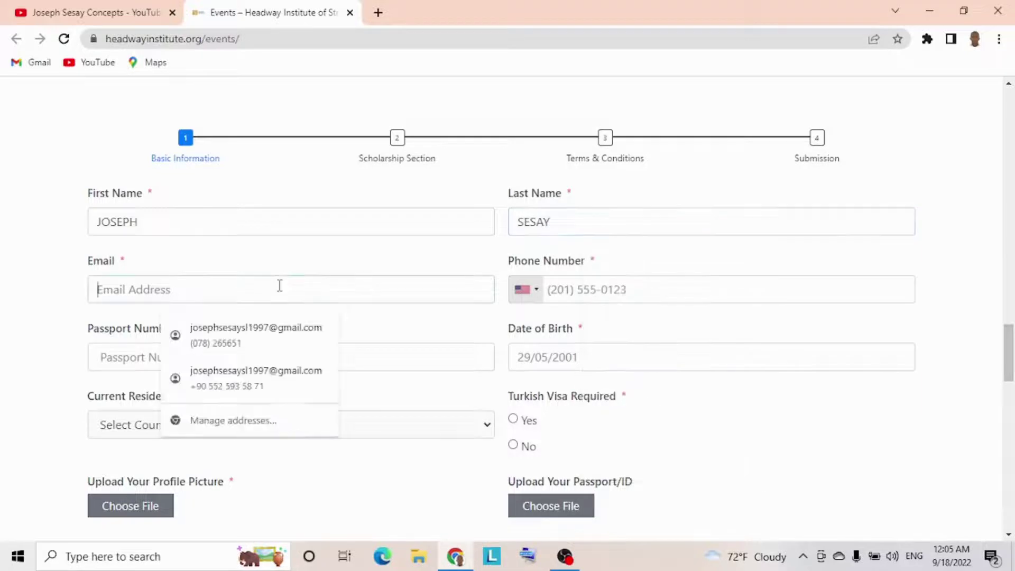
pyautogui.press('capslock')
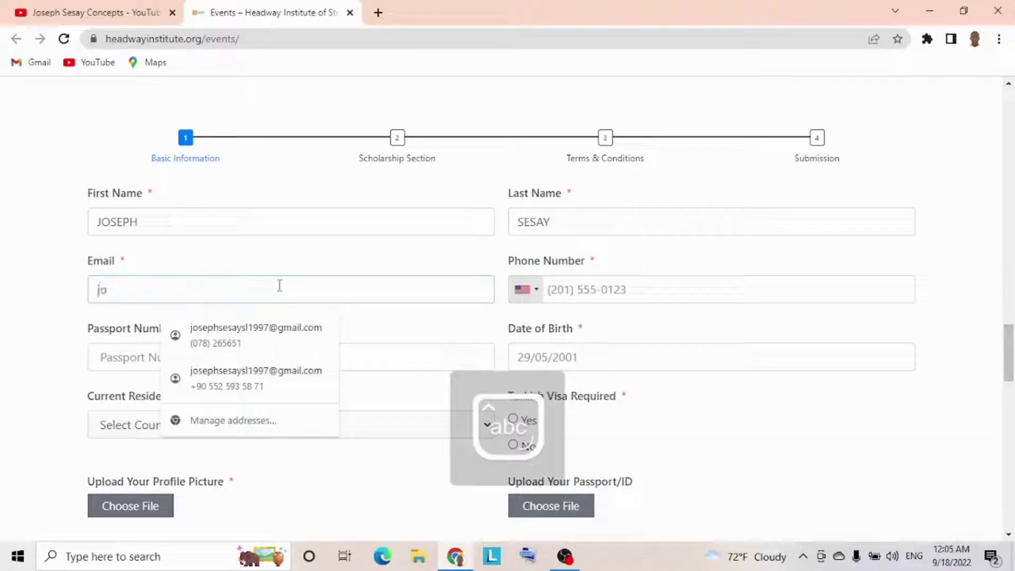
pyautogui.click(265, 338)
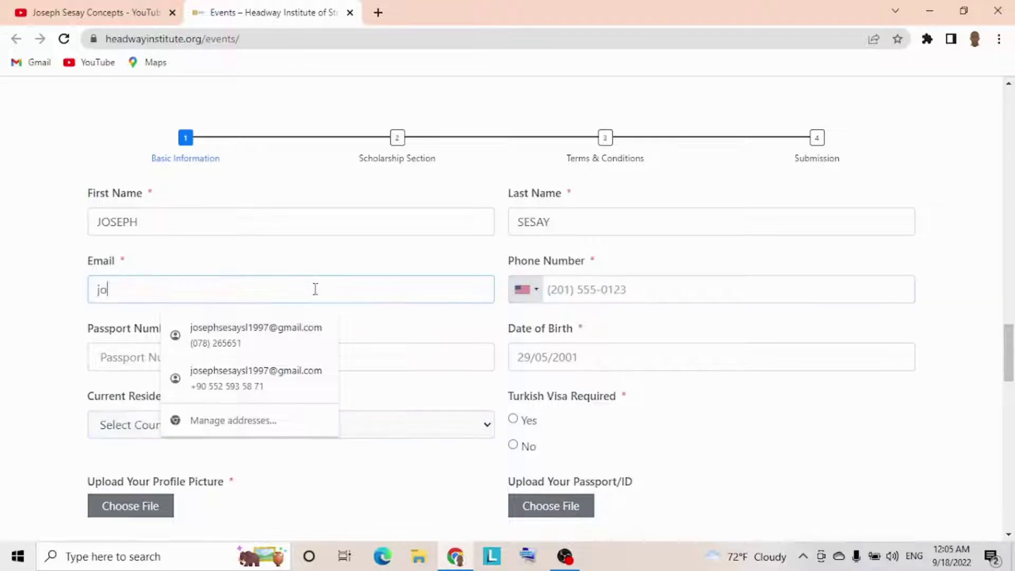
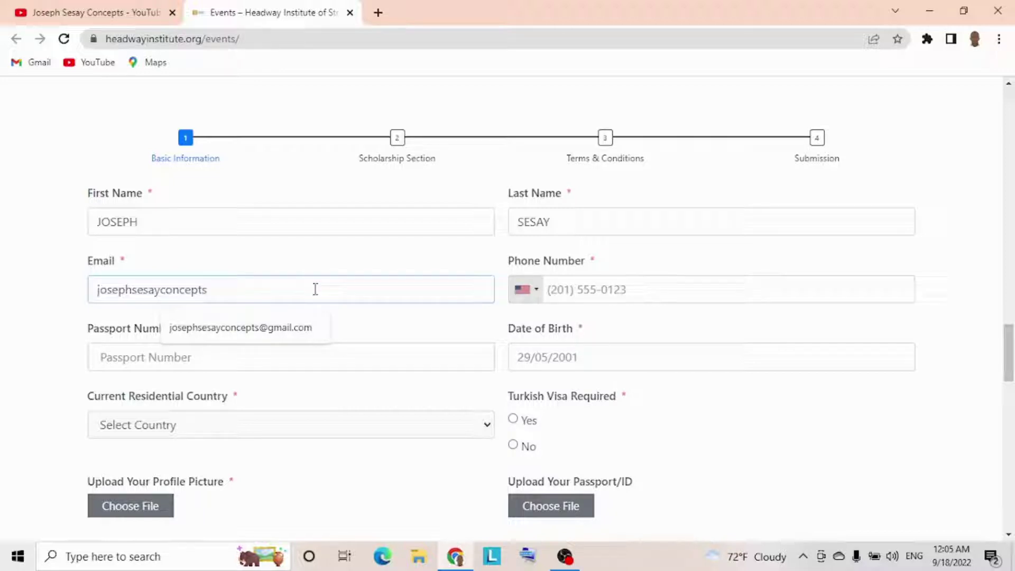
pyautogui.click(301, 328)
pyautogui.click(618, 292)
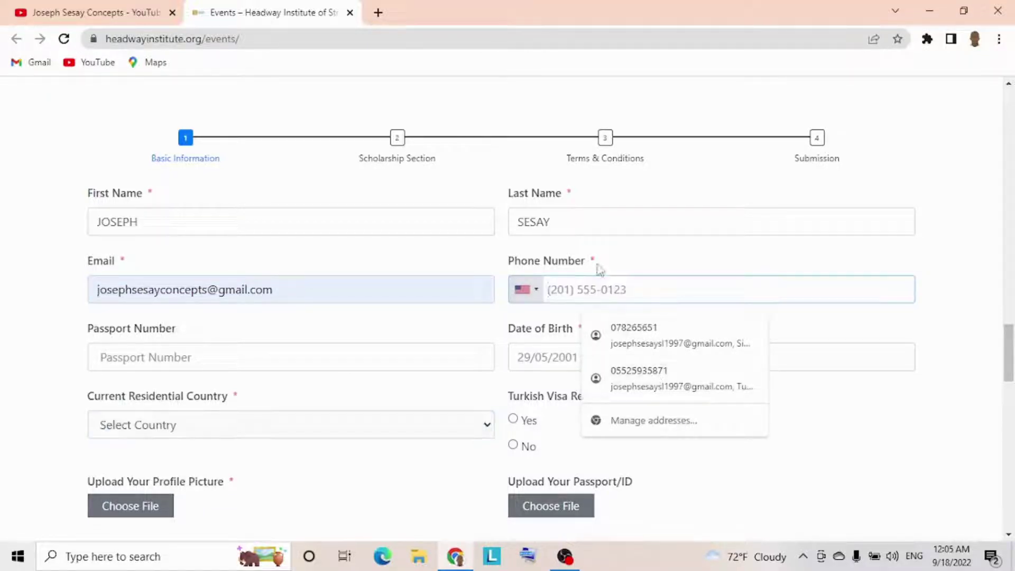
# - Choose Turkey (Türkiye) +90 from the phone country-code list and type the applicant's phone number
pyautogui.click(624, 259)
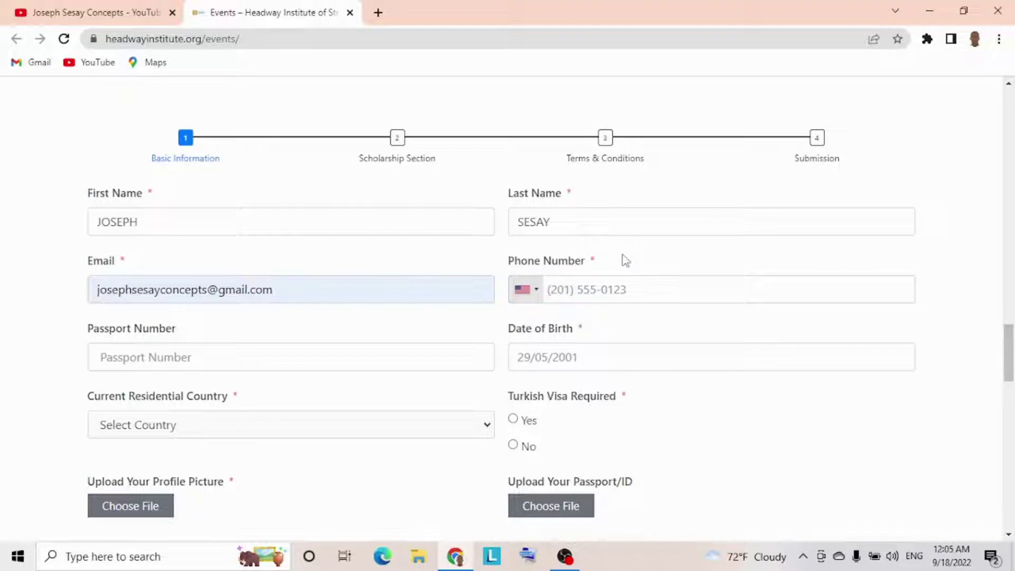
pyautogui.click(539, 296)
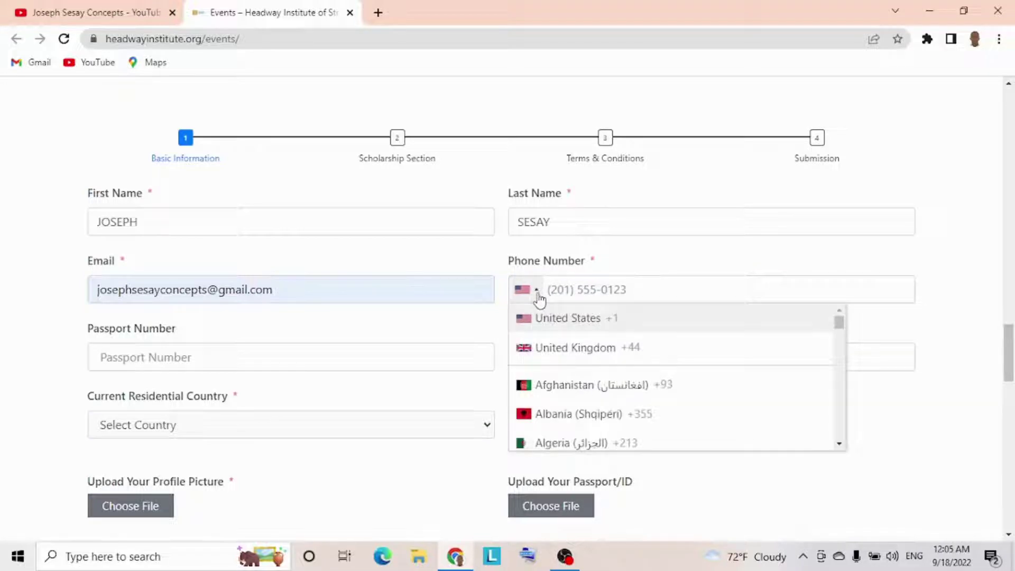
pyautogui.scroll(-10, 842, 392)
pyautogui.scroll(-5, 844, 397)
pyautogui.scroll(-20, 841, 410)
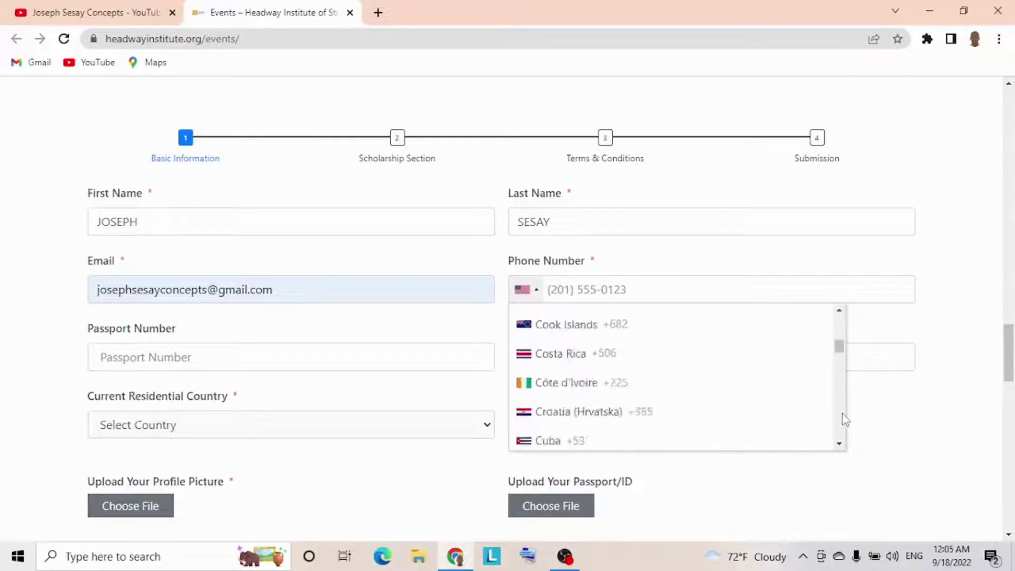
pyautogui.scroll(-20, 842, 414)
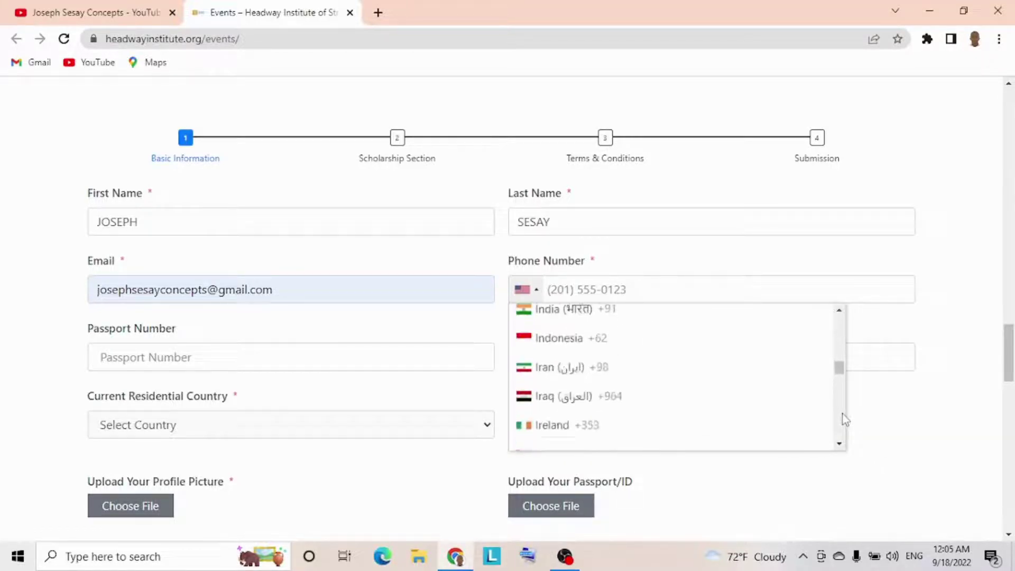
pyautogui.scroll(-20, 842, 414)
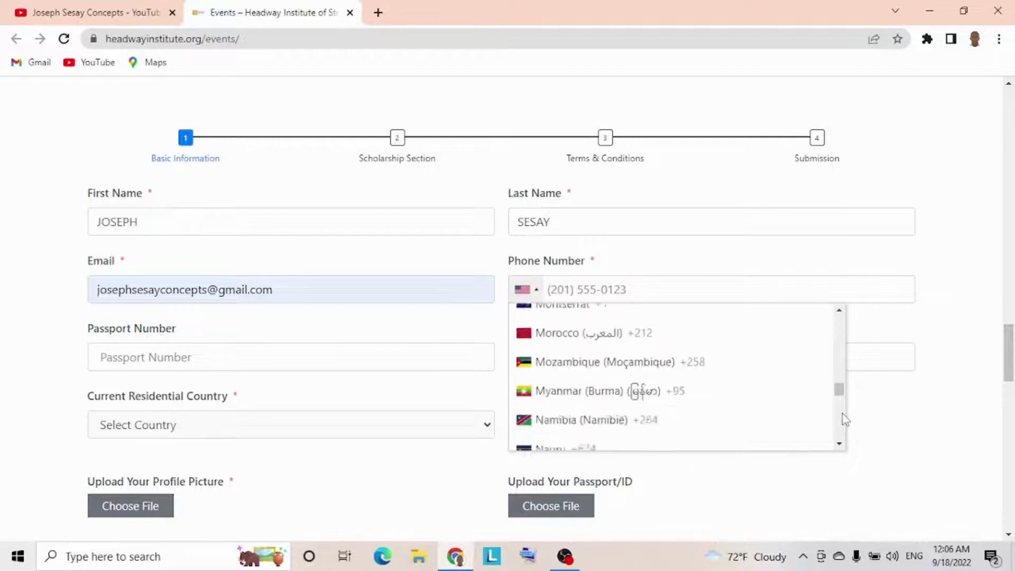
pyautogui.click(839, 442)
pyautogui.click(839, 443)
pyautogui.click(839, 443)
pyautogui.click(839, 443)
pyautogui.click(839, 443)
pyautogui.click(839, 443)
pyautogui.click(839, 443)
pyautogui.click(839, 443)
pyautogui.click(838, 443)
pyautogui.click(839, 443)
pyautogui.click(839, 443)
pyautogui.click(839, 443)
pyautogui.click(839, 443)
pyautogui.click(839, 443)
pyautogui.click(839, 443)
pyautogui.click(839, 443)
pyautogui.click(839, 443)
pyautogui.click(839, 443)
pyautogui.click(839, 443)
pyautogui.click(839, 443)
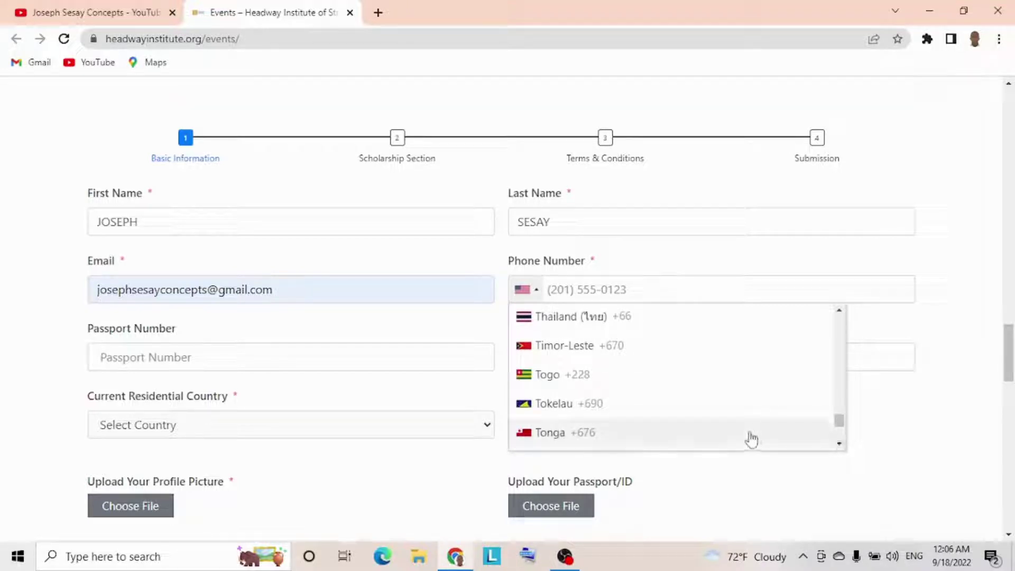
pyautogui.click(839, 443)
pyautogui.click(839, 442)
pyautogui.click(839, 443)
pyautogui.click(839, 443)
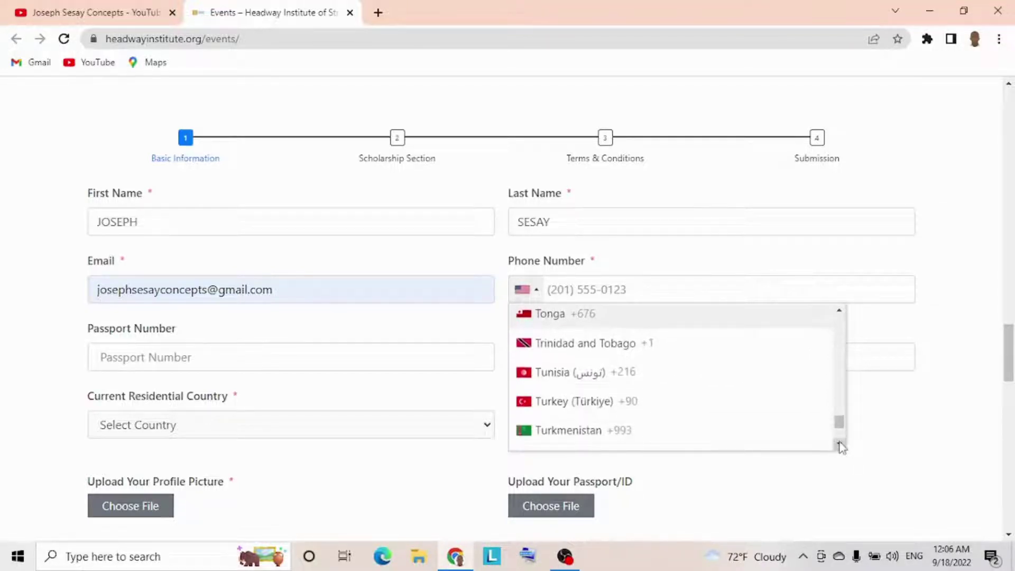
pyautogui.click(653, 406)
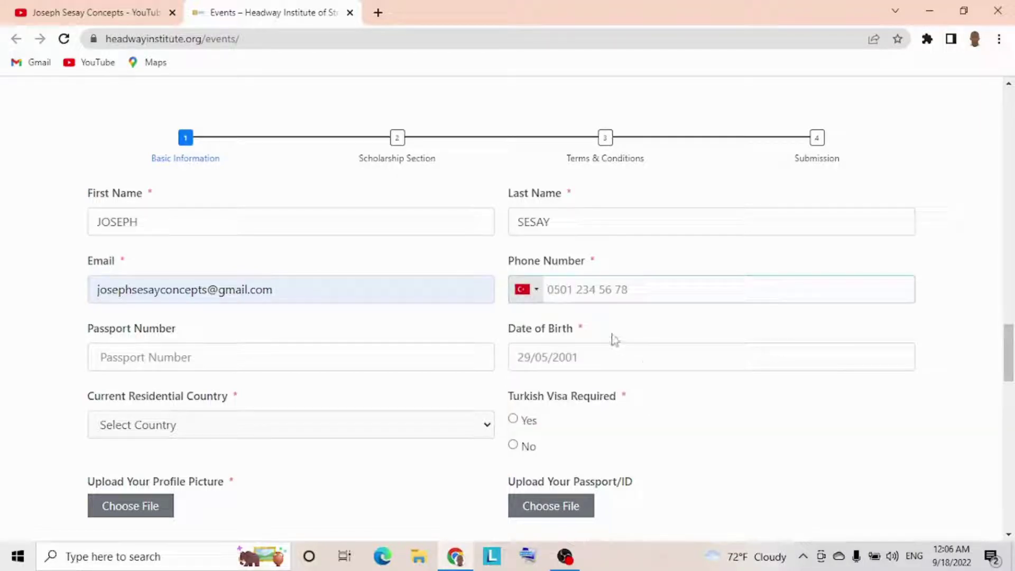
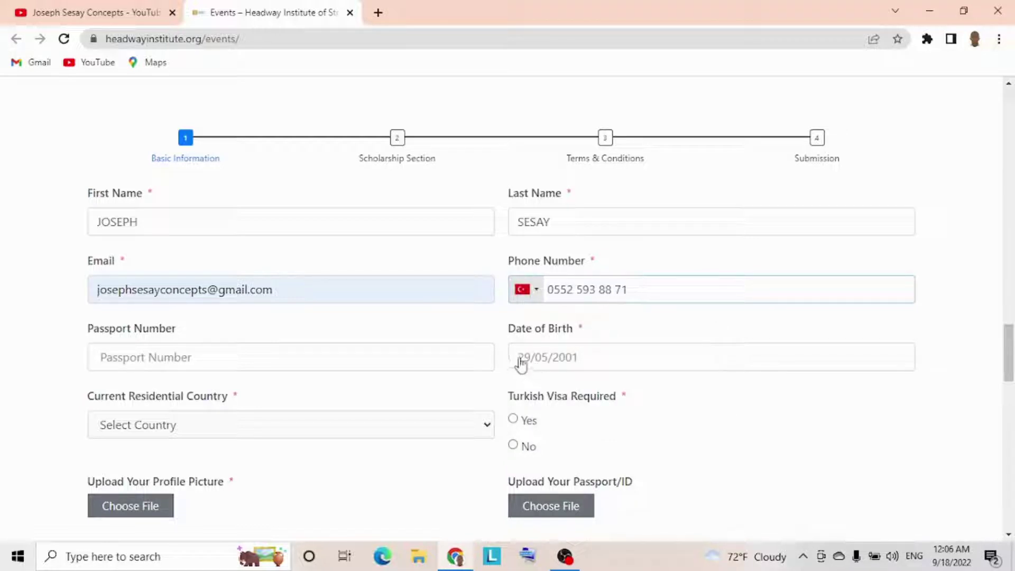
pyautogui.click(521, 364)
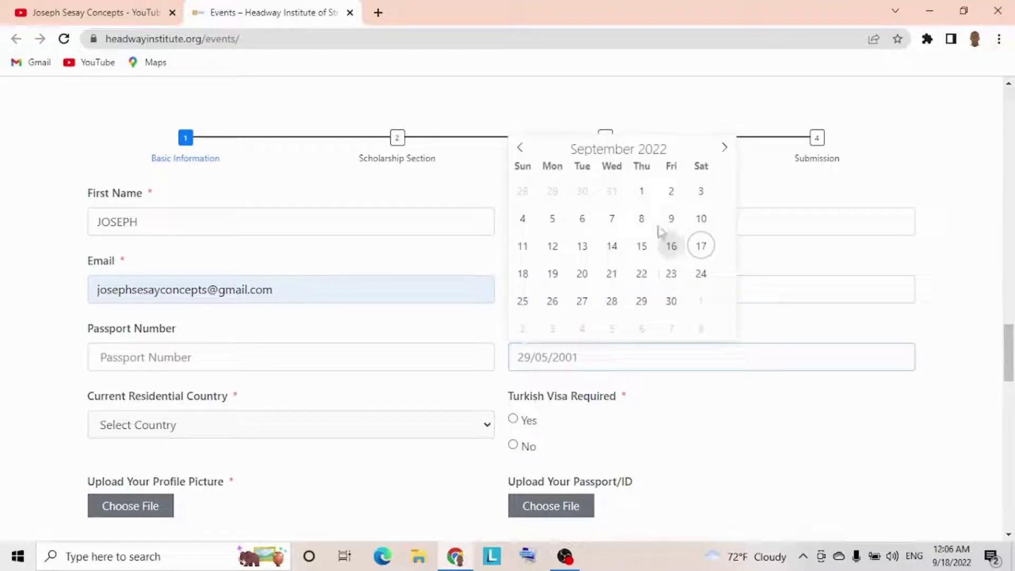
pyautogui.click(672, 153)
pyautogui.click(672, 152)
pyautogui.click(673, 153)
pyautogui.click(672, 153)
pyautogui.click(672, 153)
pyautogui.click(673, 152)
pyautogui.click(672, 153)
pyautogui.click(672, 153)
pyautogui.click(673, 152)
pyautogui.click(673, 153)
pyautogui.click(672, 152)
pyautogui.click(673, 153)
pyautogui.click(672, 153)
pyautogui.click(673, 153)
pyautogui.click(673, 153)
pyautogui.click(673, 153)
pyautogui.click(672, 153)
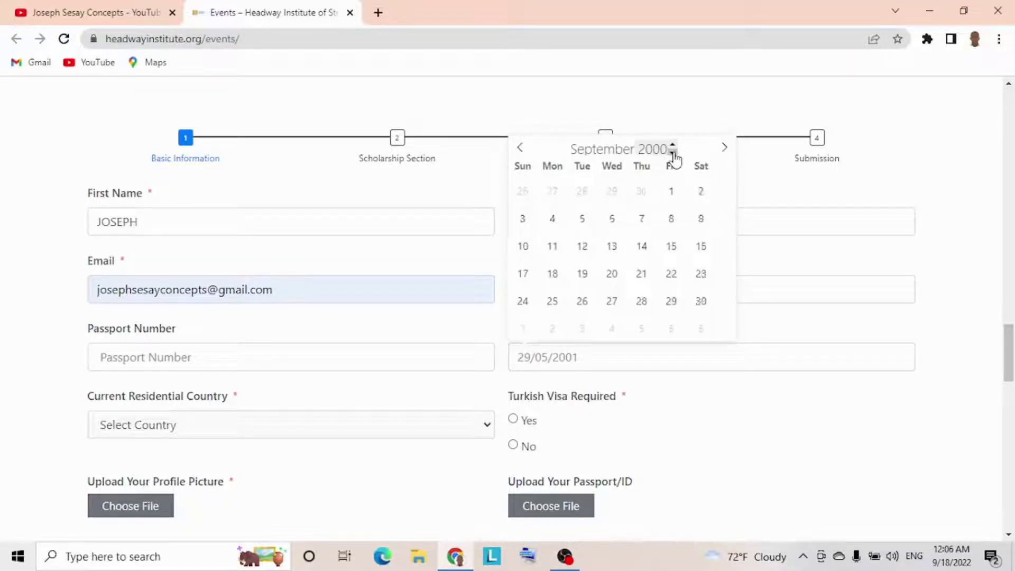
pyautogui.click(582, 248)
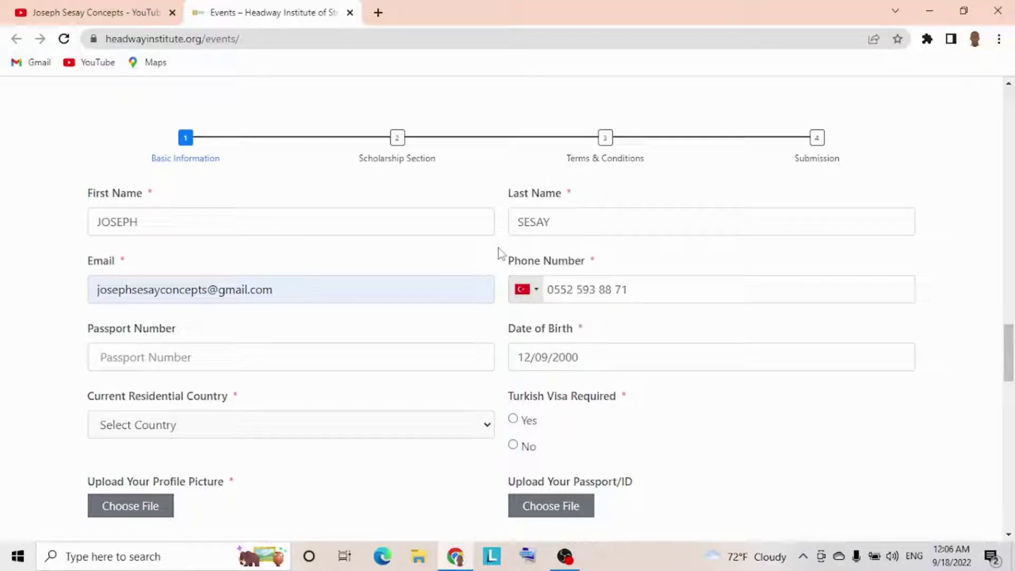
# - Fill in the passport number from Chrome's saved autofill suggestion
pyautogui.click(269, 353)
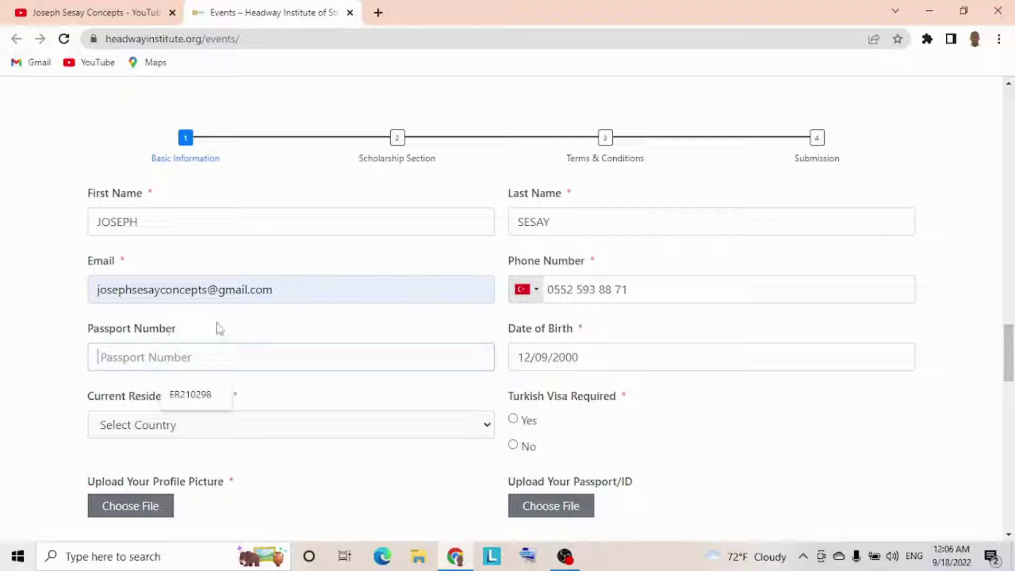
pyautogui.click(197, 351)
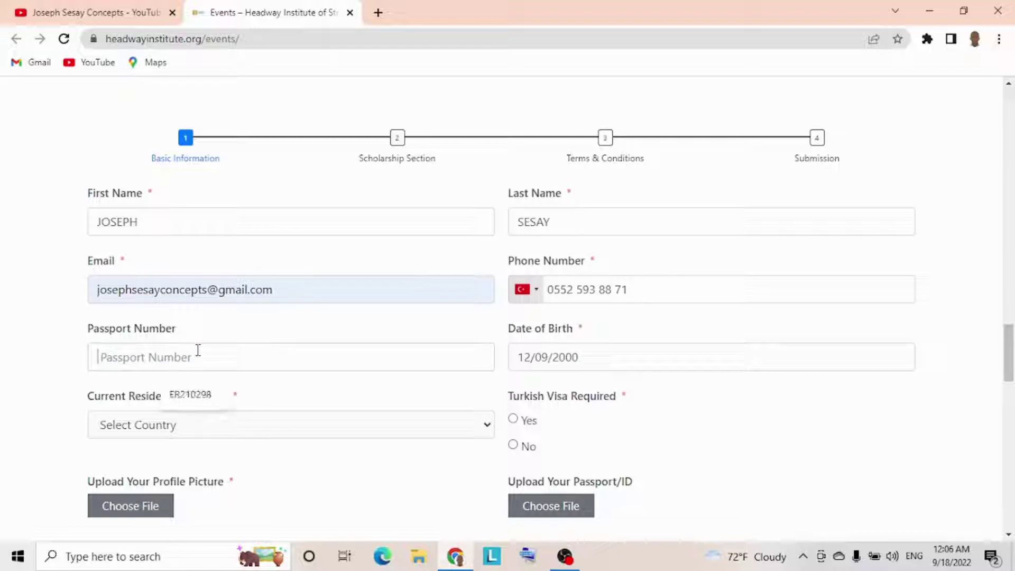
pyautogui.click(196, 397)
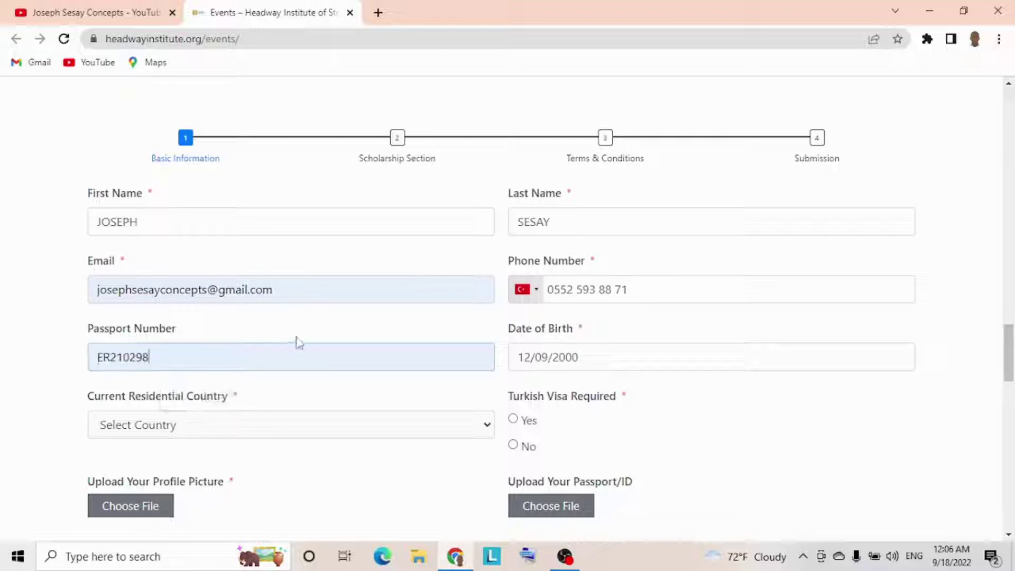
pyautogui.click(337, 423)
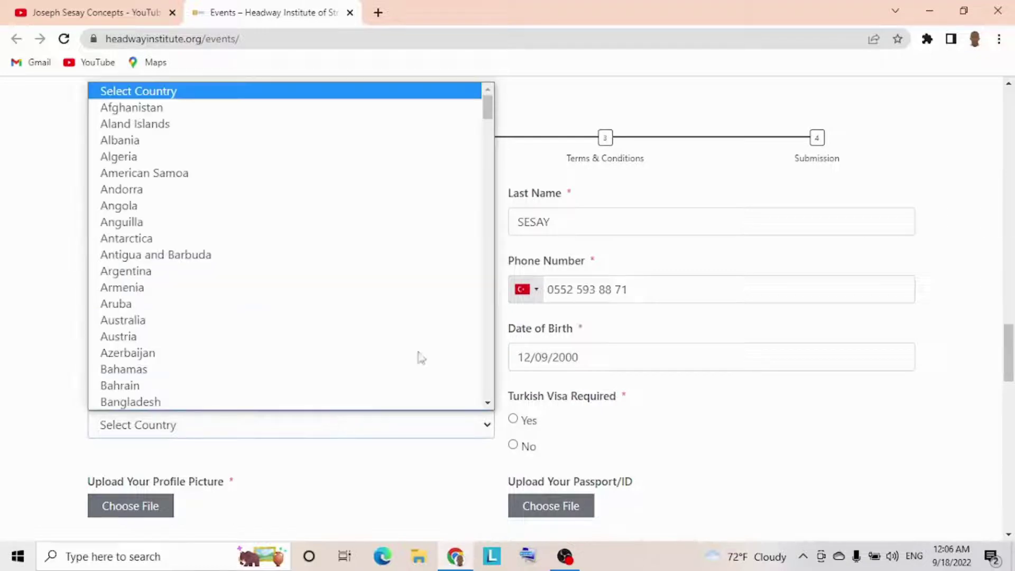
# - Select Turkey as the Current Residential Country
pyautogui.scroll(-20, 491, 349)
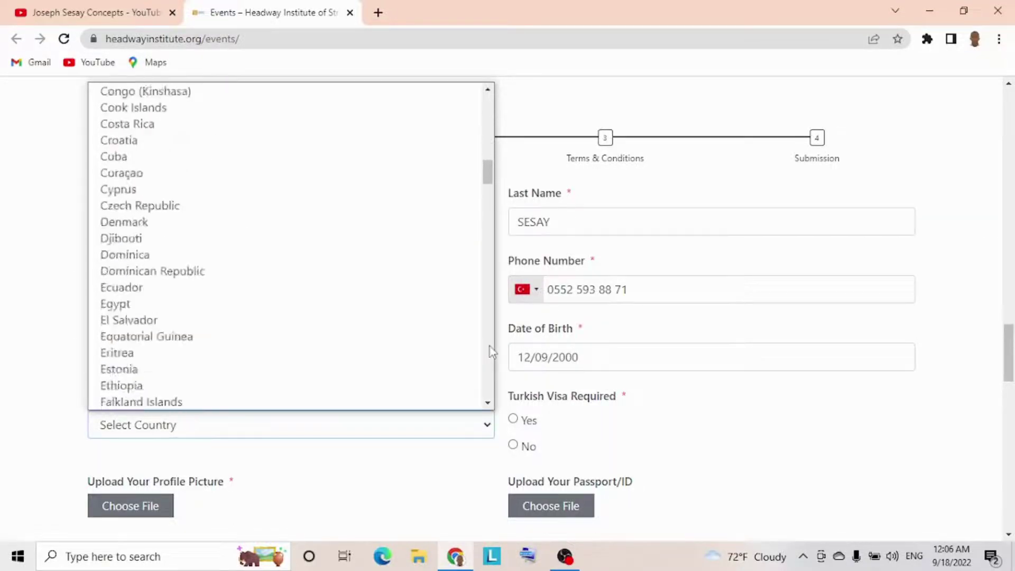
pyautogui.scroll(-20, 490, 346)
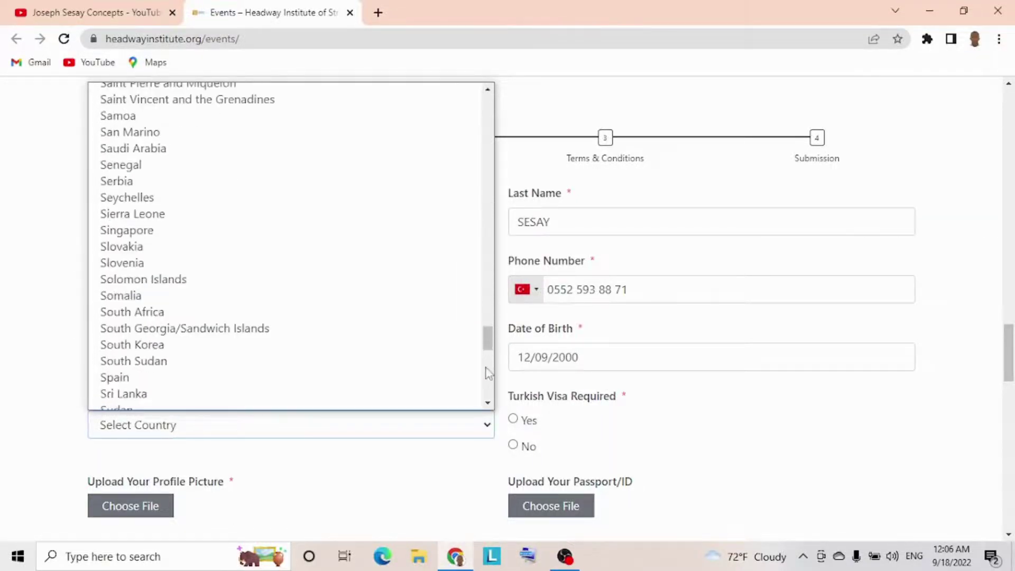
pyautogui.click(323, 412)
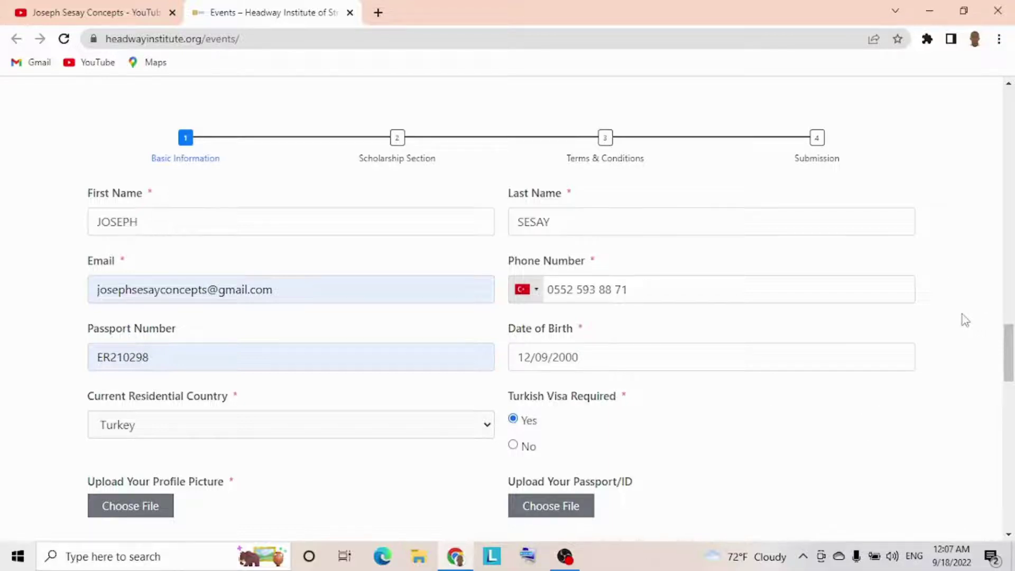
pyautogui.scroll(-1, 961, 314)
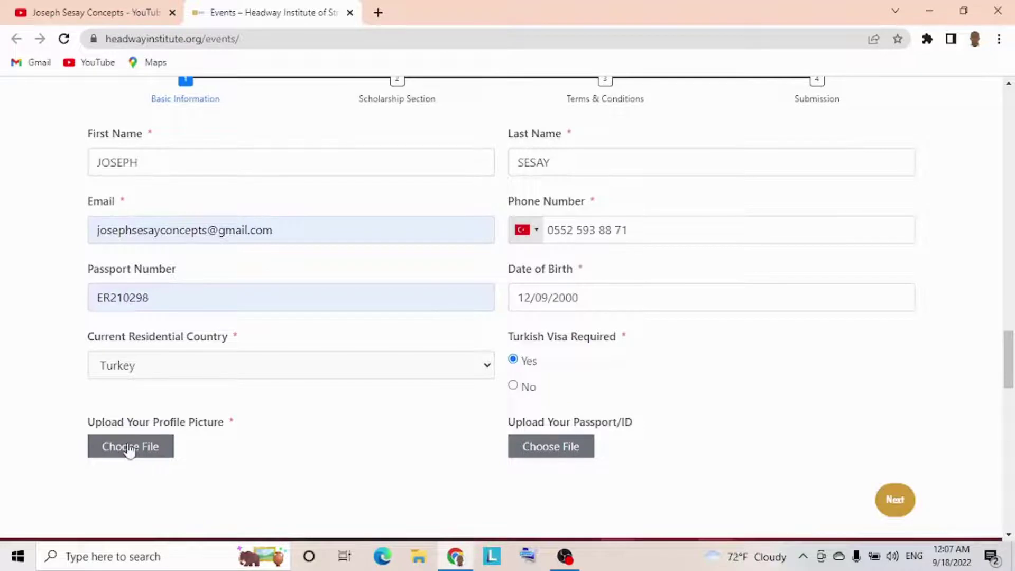
# - Upload 'WhatsApp Image 2022-09-16 at 8.02.45 PM' from Downloads as the profile picture
pyautogui.click(129, 447)
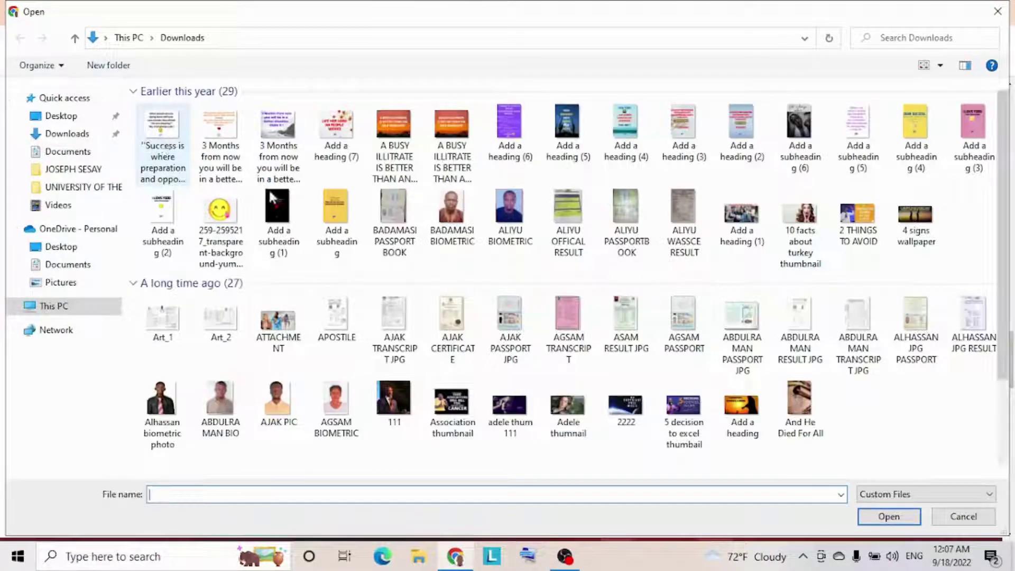
pyautogui.click(166, 132)
pyautogui.click(171, 127)
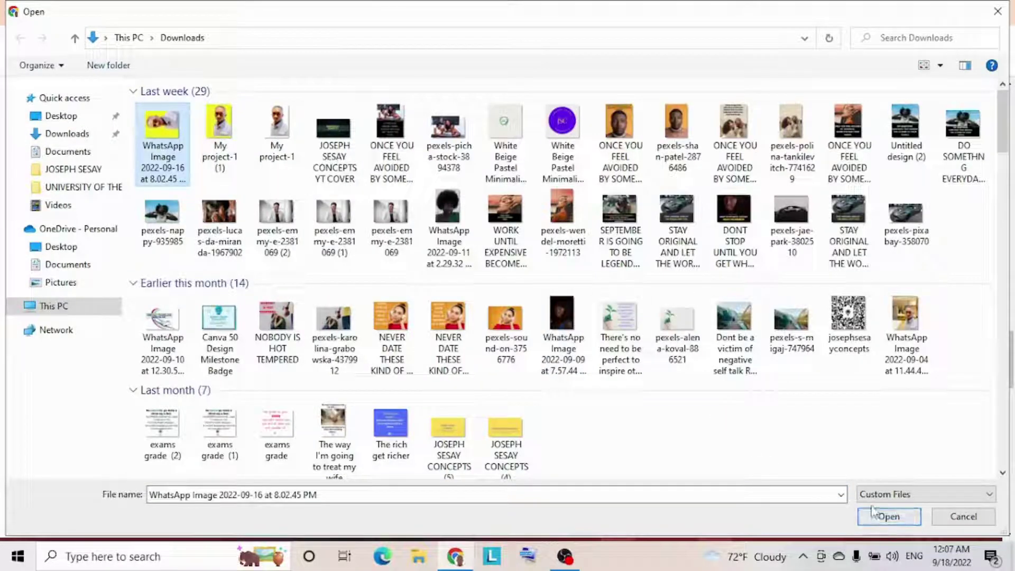
pyautogui.click(886, 521)
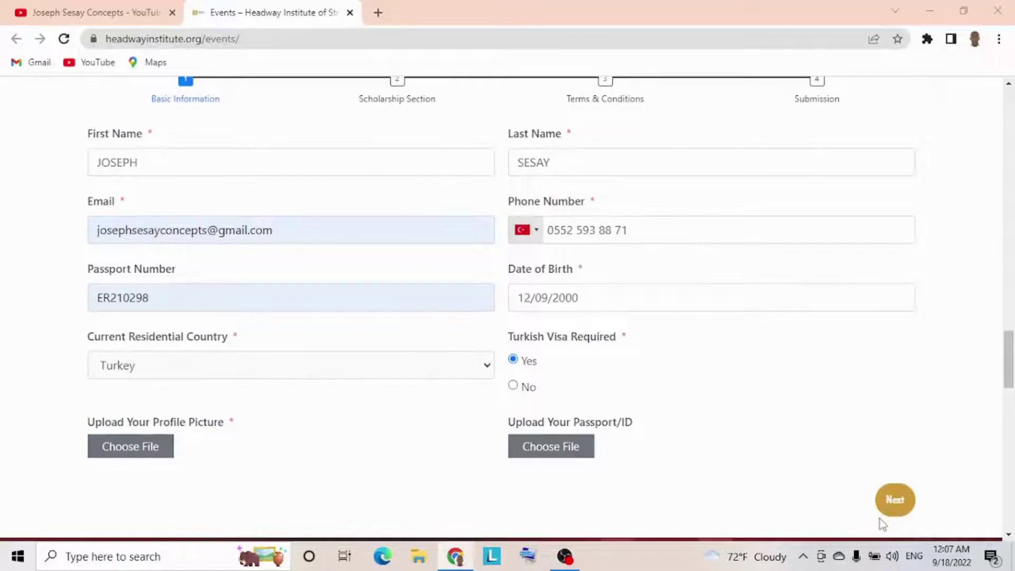
# - Upload the same WhatsApp image as the passport/ID and advance to the Scholarship Section
pyautogui.click(559, 449)
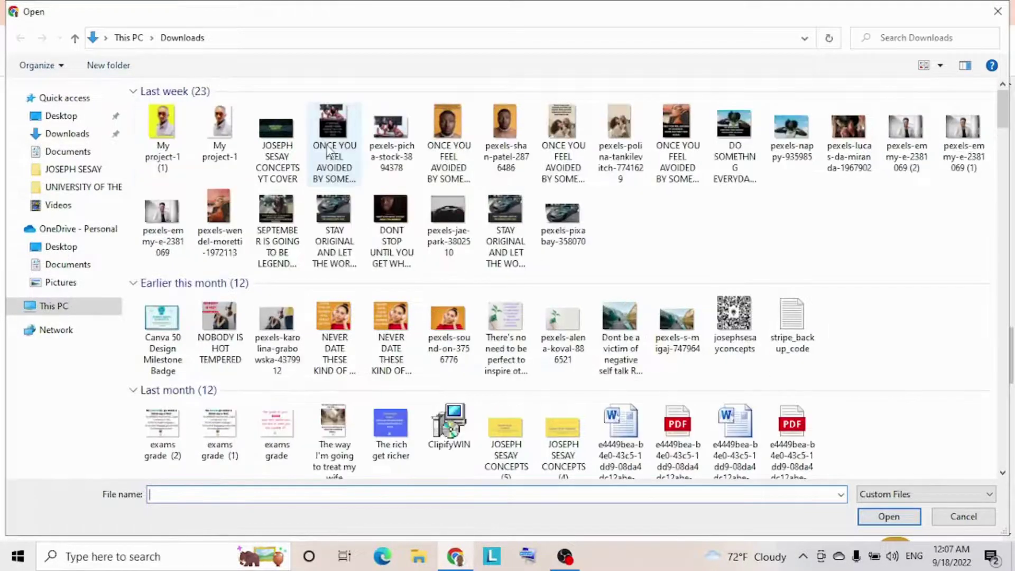
pyautogui.click(164, 137)
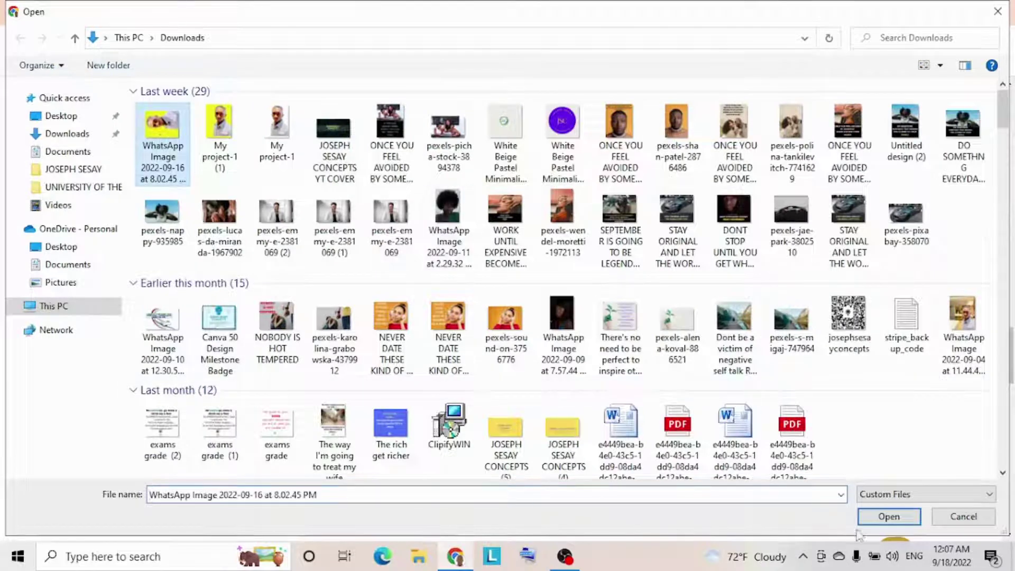
pyautogui.click(872, 521)
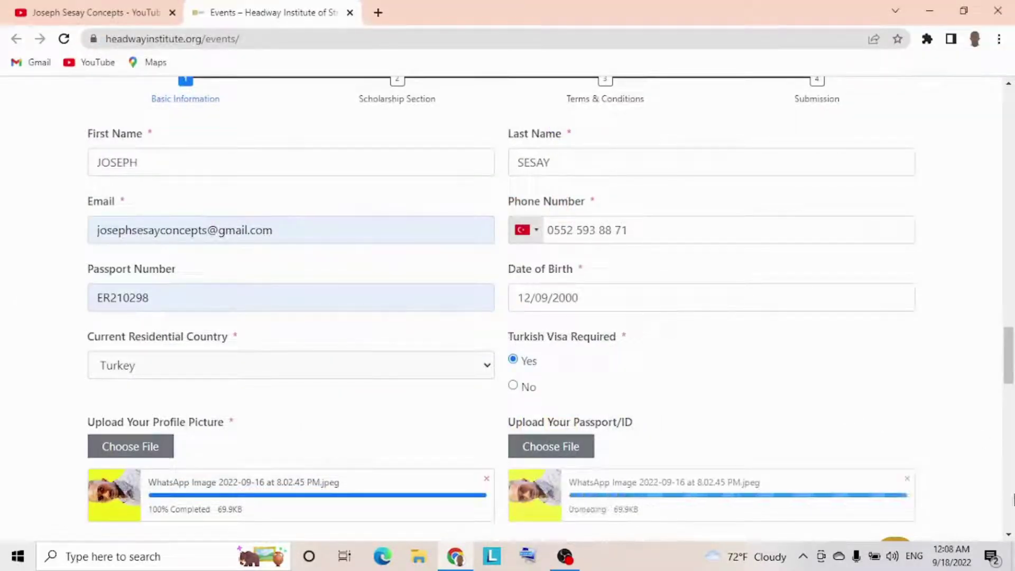
pyautogui.scroll(-3, 906, 412)
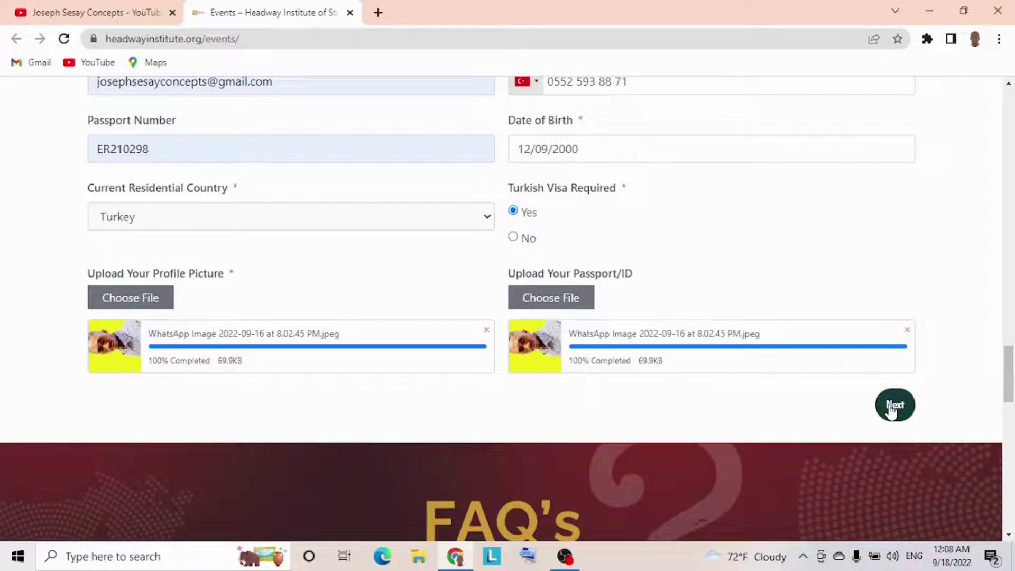
pyautogui.click(892, 409)
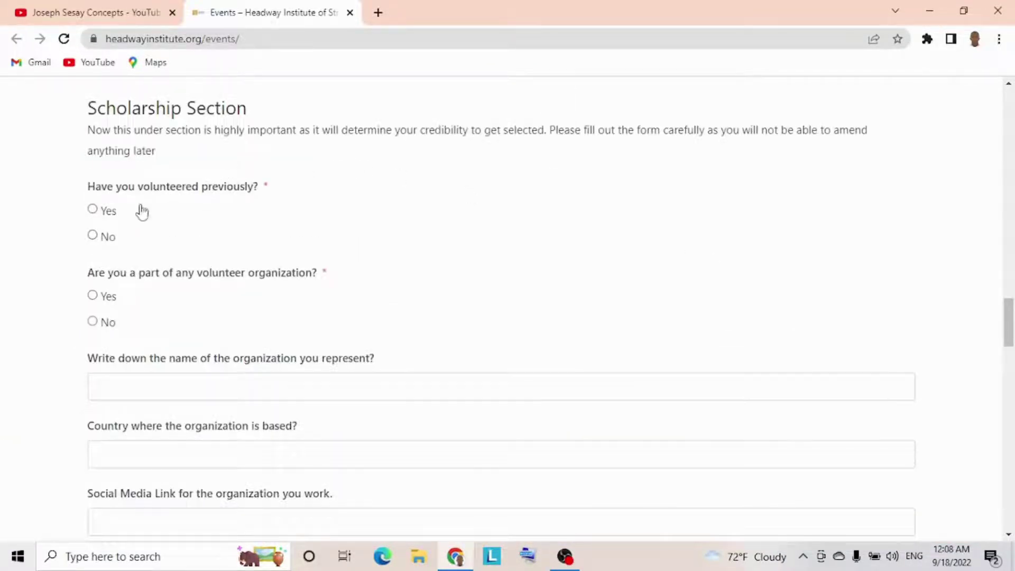
# - Answer Yes to having volunteered previously and type placeholder text as the brief bio
pyautogui.click(93, 210)
pyautogui.scroll(-3, 396, 286)
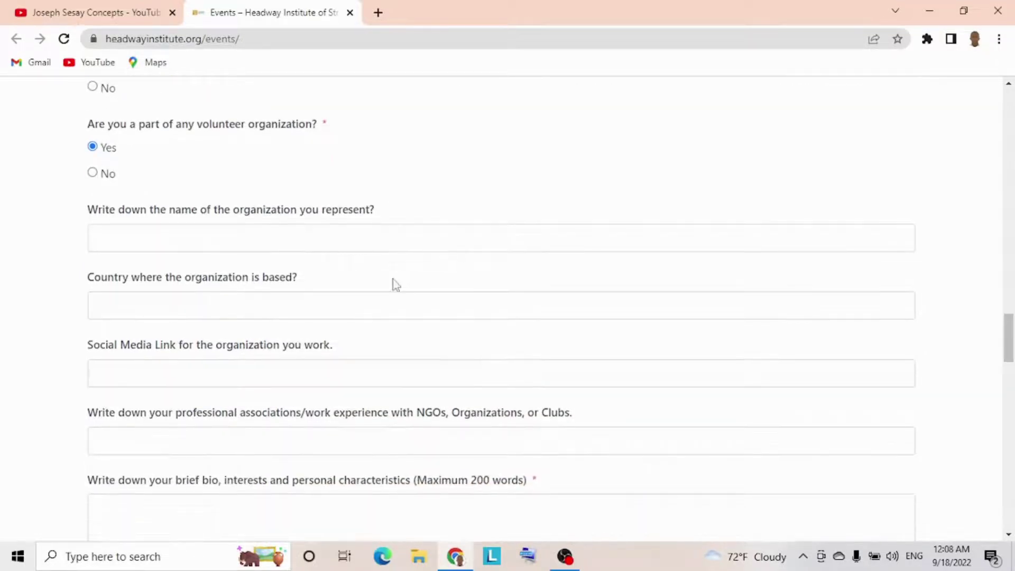
pyautogui.scroll(-2, 396, 285)
pyautogui.scroll(-3, 394, 279)
pyautogui.scroll(-1, 394, 279)
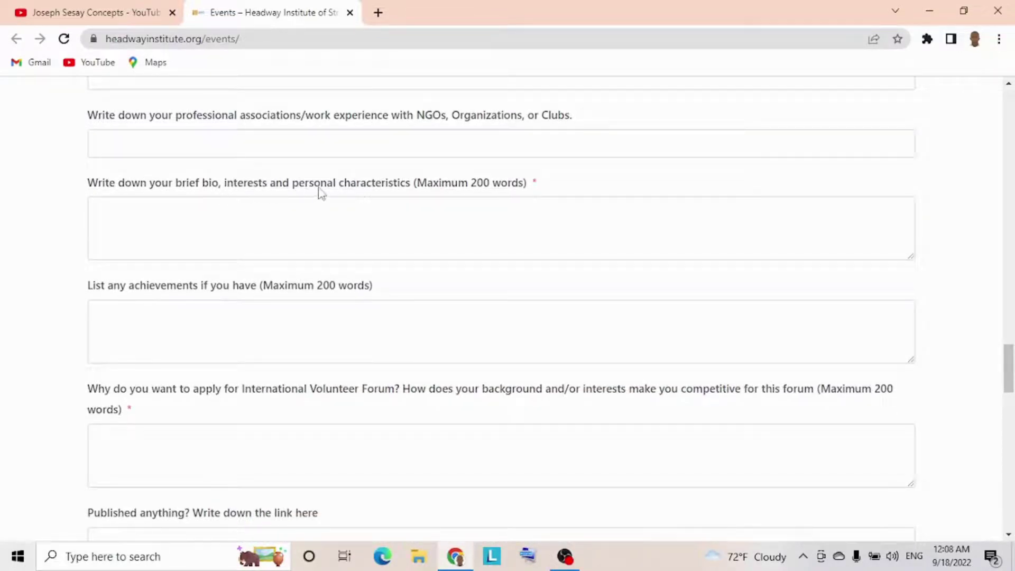
pyautogui.click(291, 225)
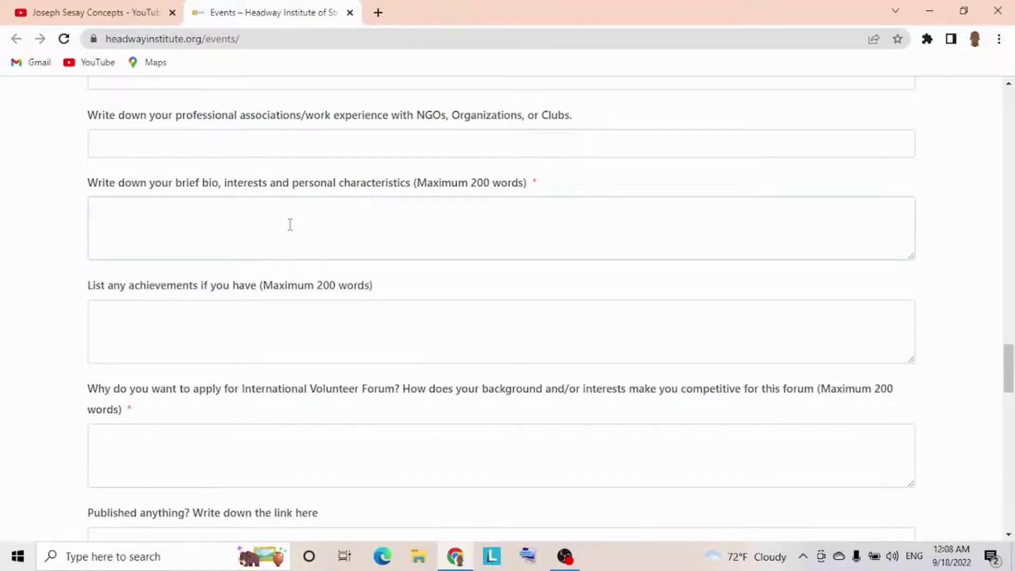
pyautogui.write('djdjsdjjjjvjjcjbjbjjbjbbvbb')
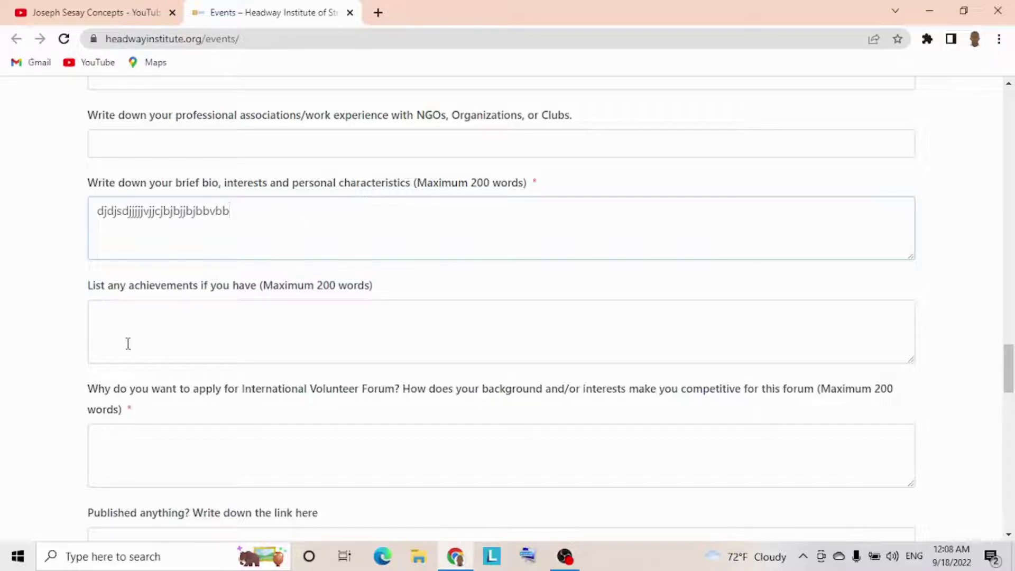
# - Type a placeholder answer to 'Why do you want to apply'
pyautogui.click(128, 344)
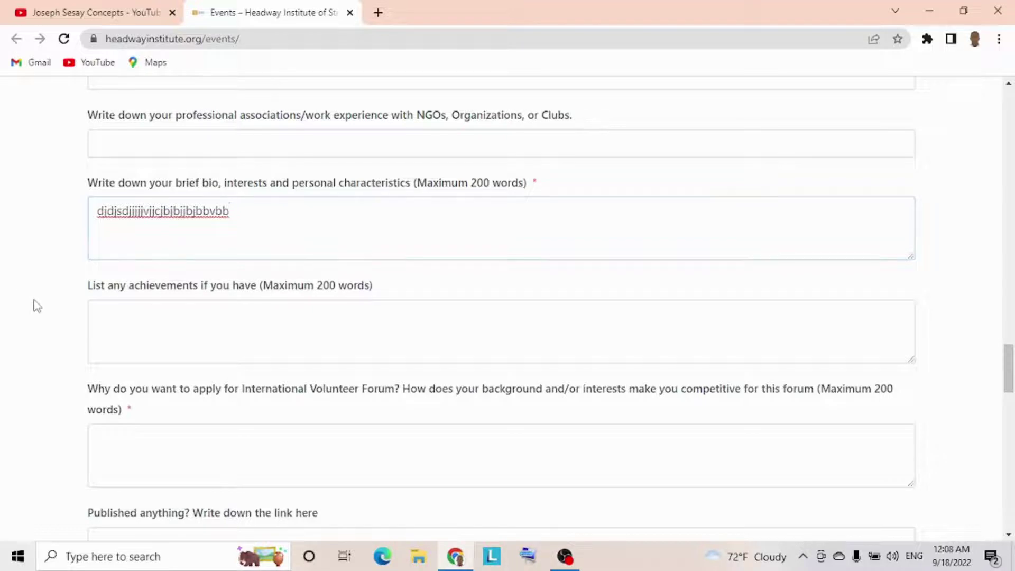
pyautogui.scroll(-2, 37, 306)
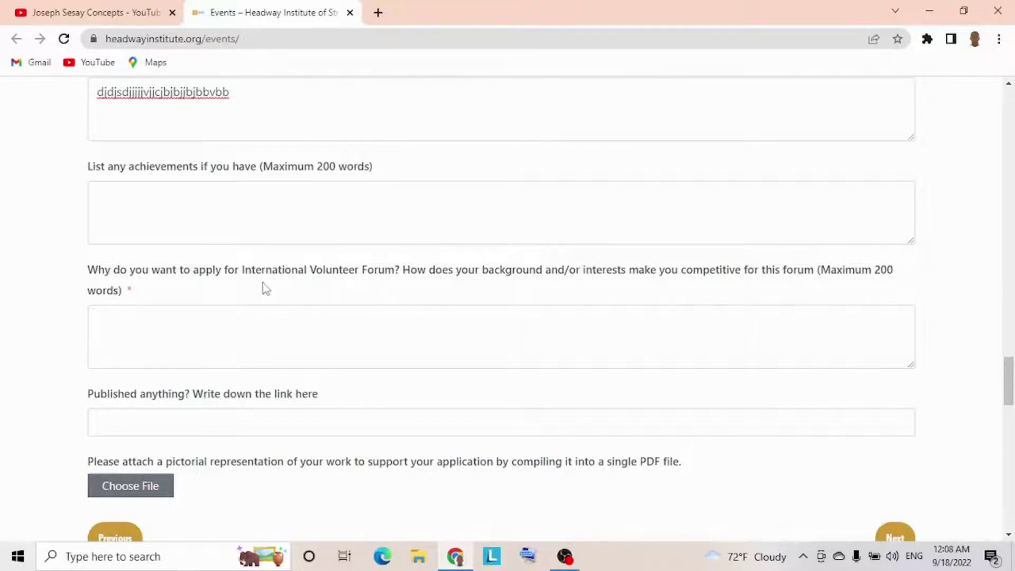
pyautogui.click(218, 336)
pyautogui.write('lgllllblnllcb')
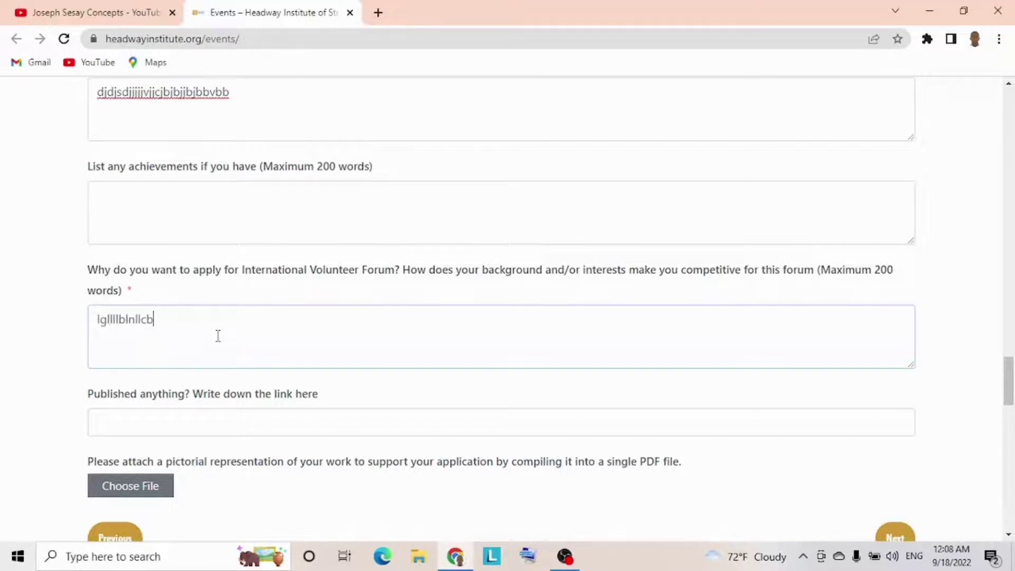
pyautogui.write('bllnnlnlnlnlnl')
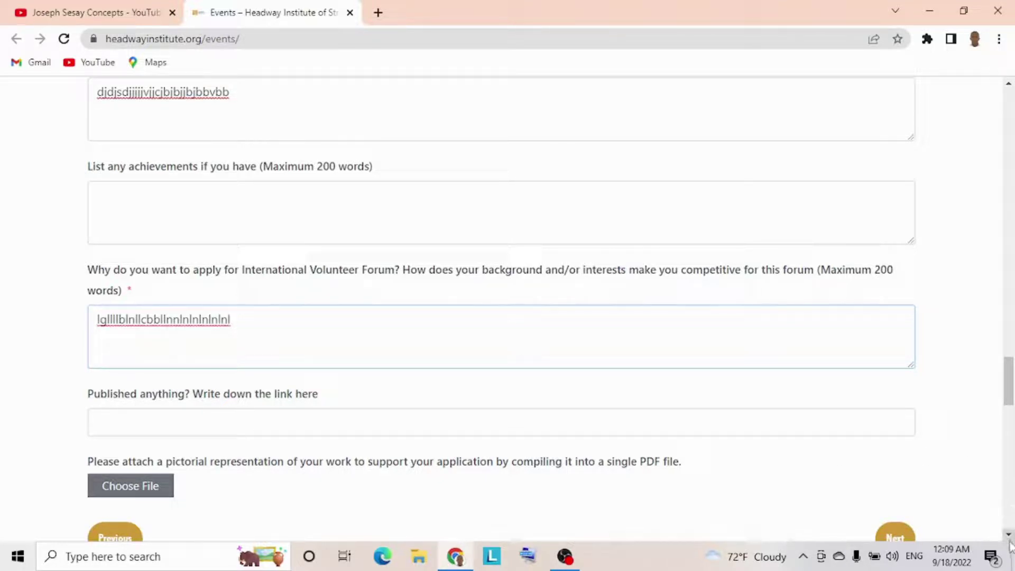
pyautogui.scroll(-2, 1010, 538)
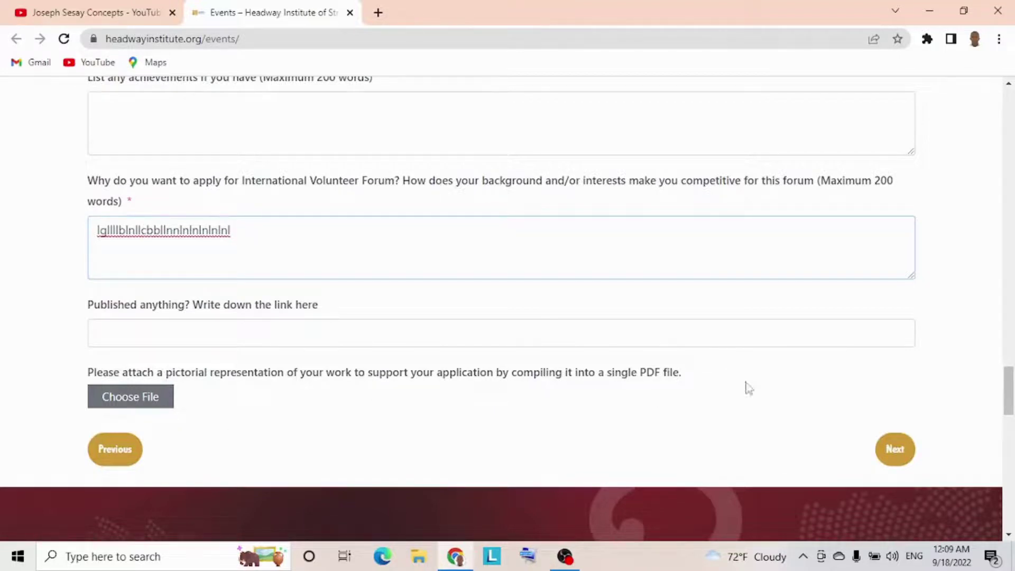
# - Pass the Terms & Conditions step and reach the Submission step with its $12.50 fee
pyautogui.click(890, 450)
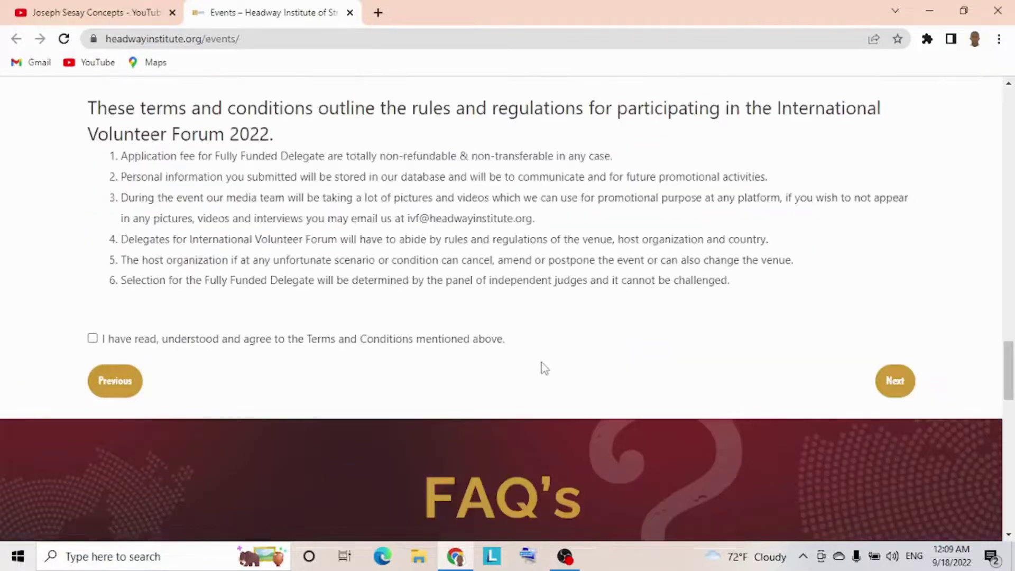
pyautogui.scroll(1, 537, 352)
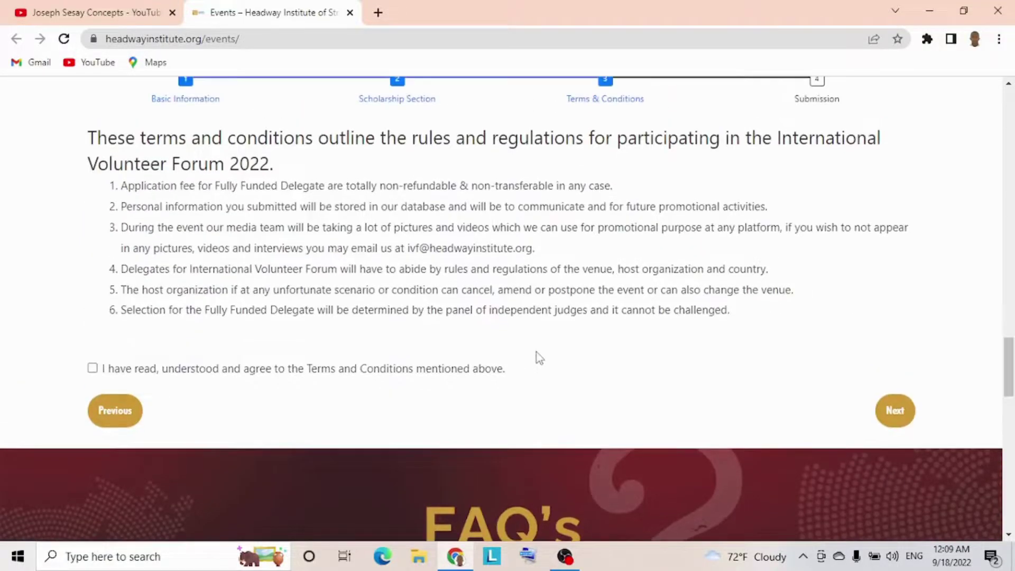
pyautogui.scroll(1, 536, 352)
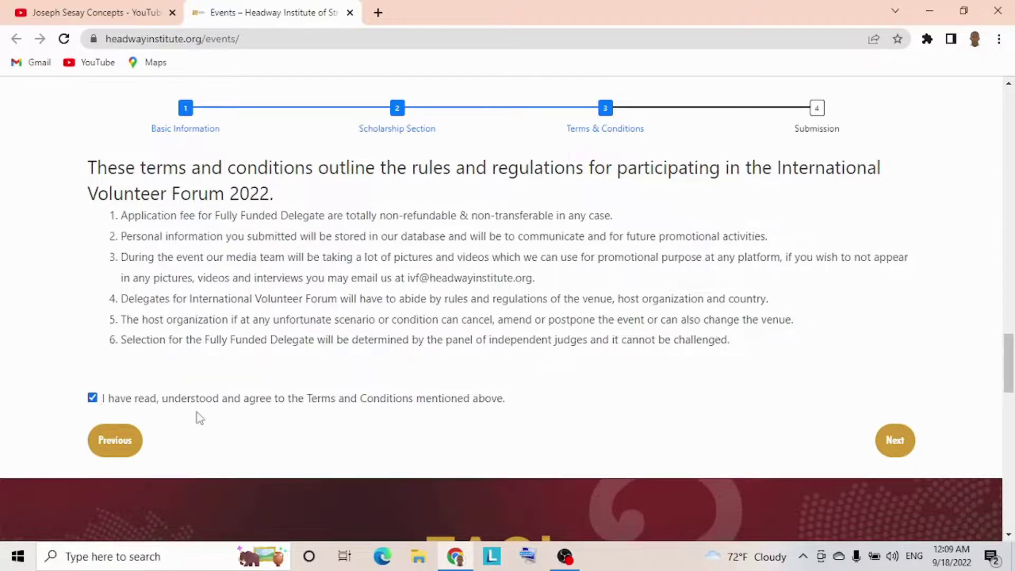
pyautogui.click(904, 441)
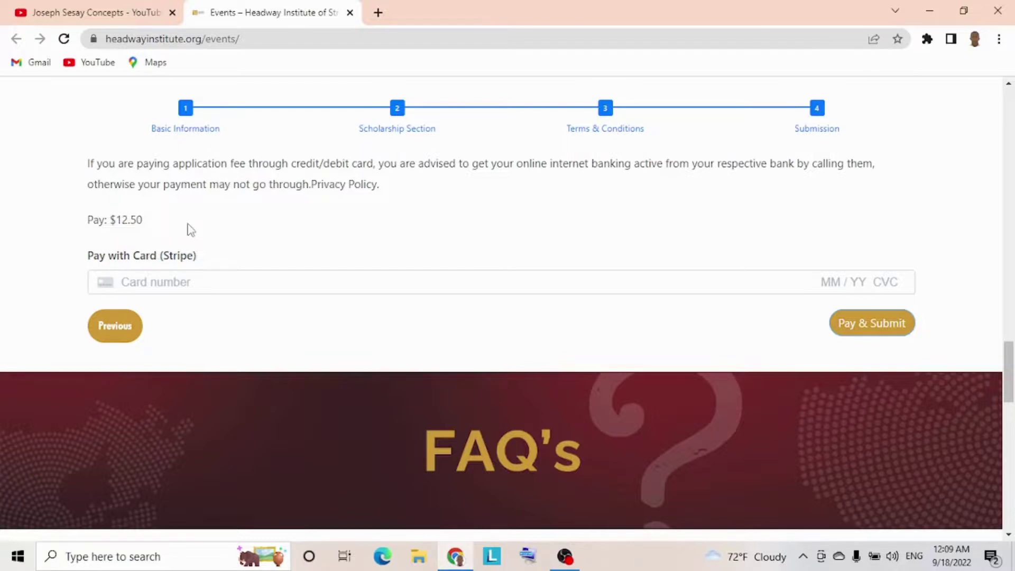
# - Type a partial card number into the Stripe Card number field, ignoring Chrome's saved-card suggestion
pyautogui.click(155, 284)
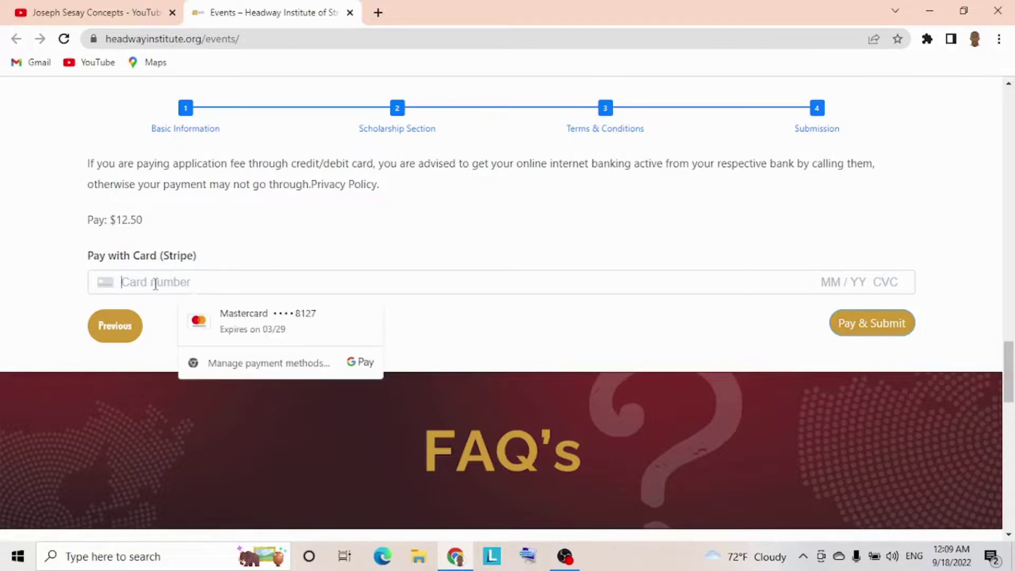
pyautogui.click(334, 226)
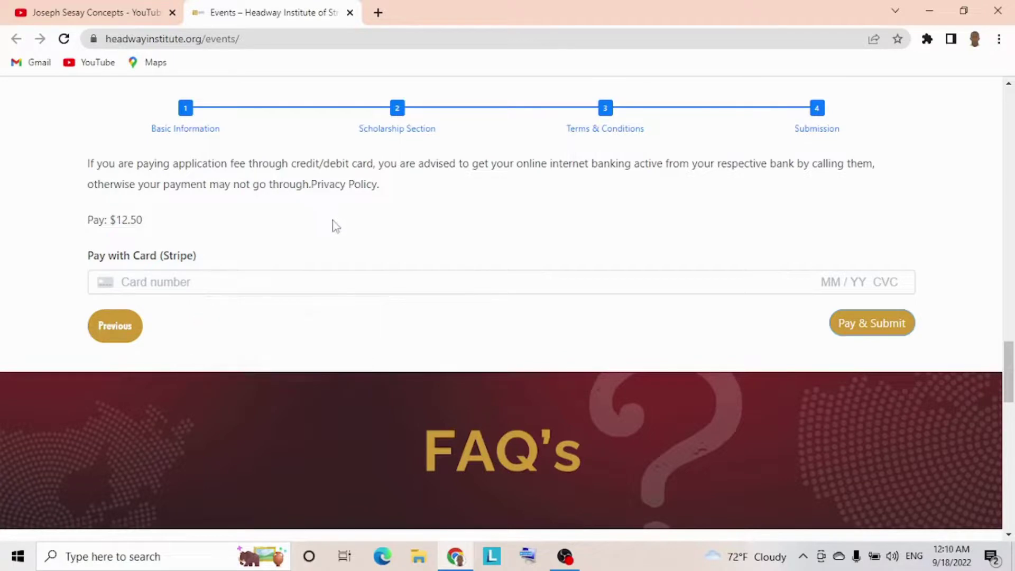
pyautogui.click(224, 279)
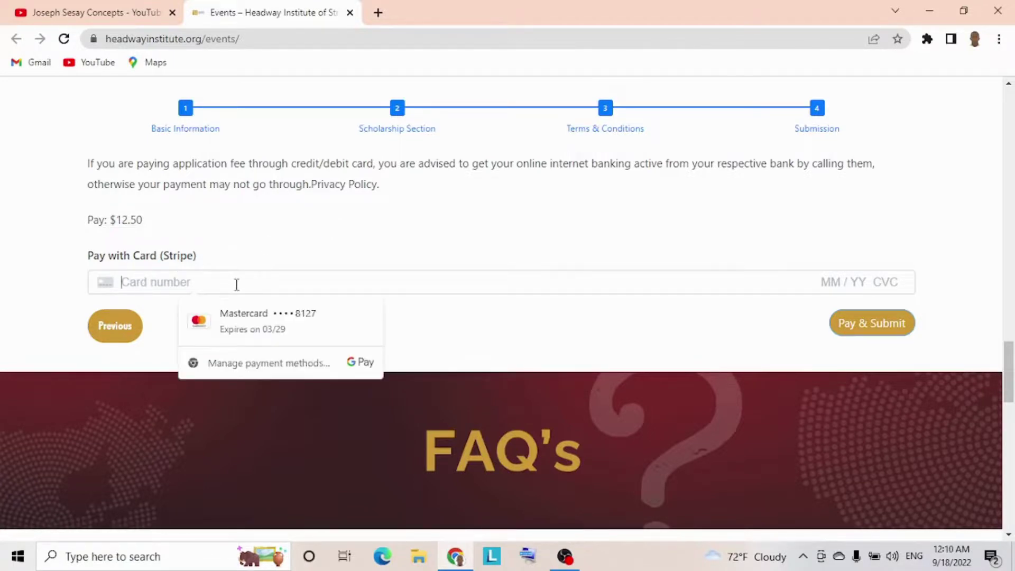
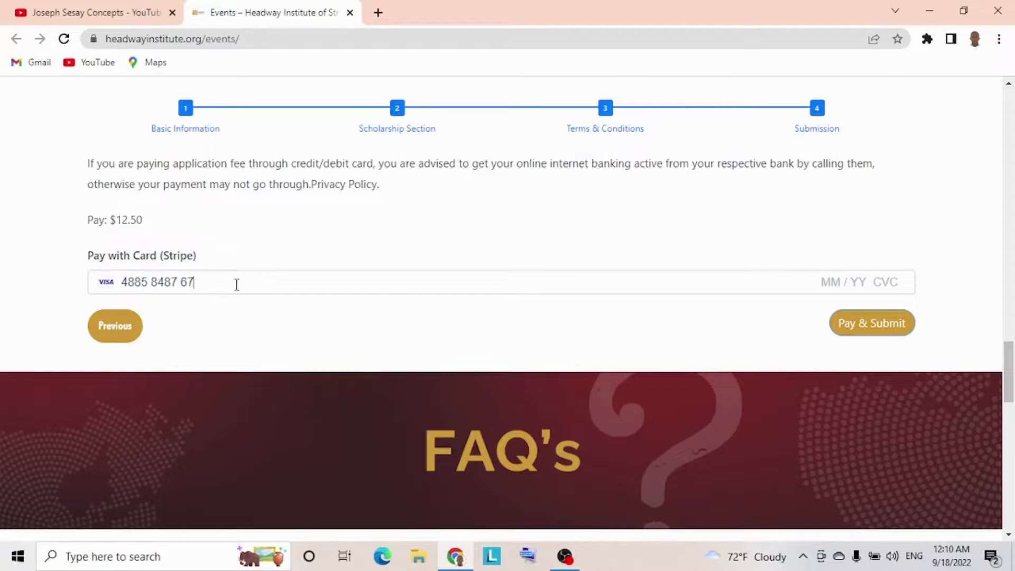
pyautogui.click(398, 241)
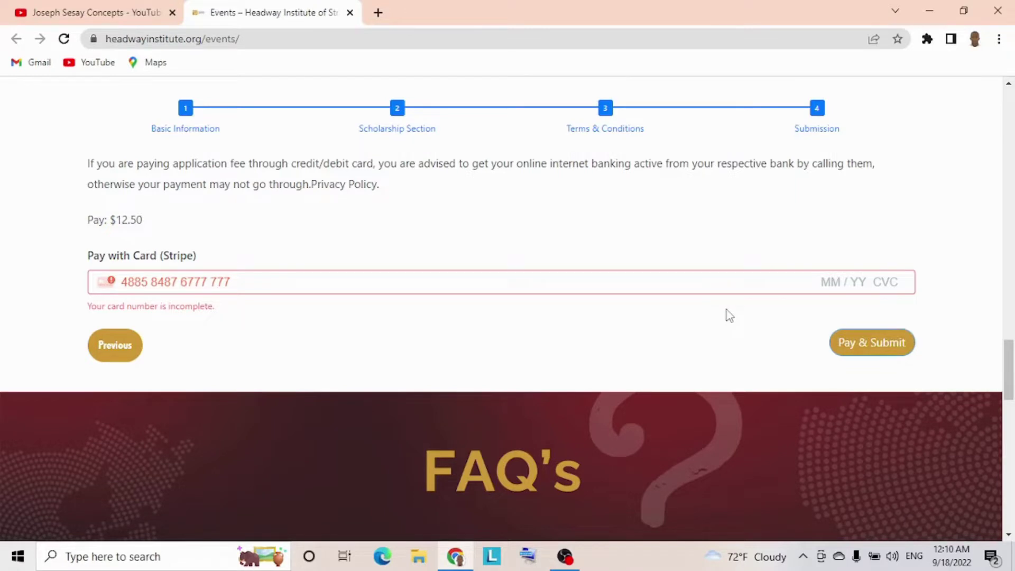
pyautogui.scroll(-1, 729, 316)
pyautogui.scroll(-1, 730, 315)
pyautogui.scroll(3, 730, 315)
pyautogui.scroll(10, 729, 316)
pyautogui.scroll(-2, 730, 316)
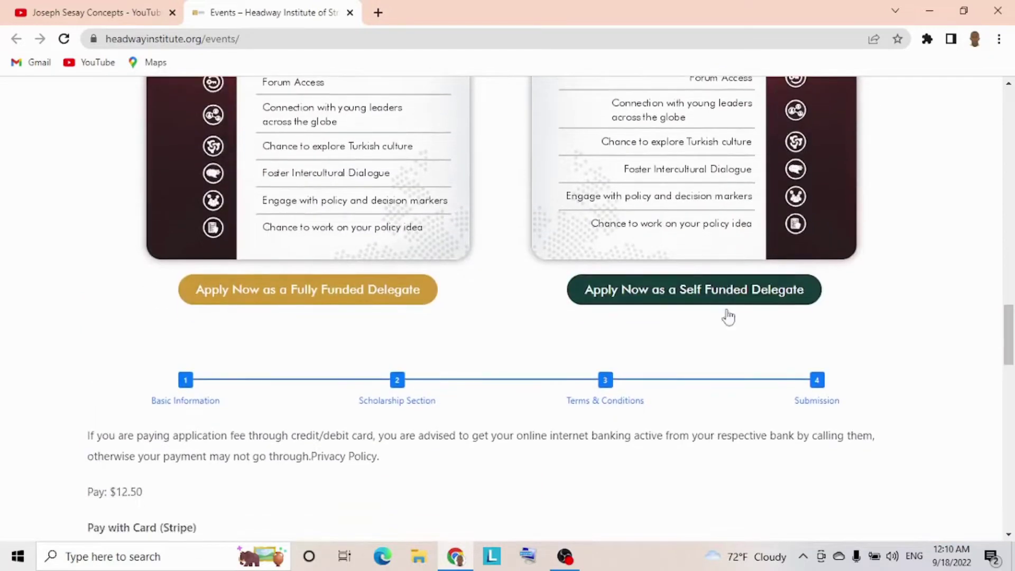
pyautogui.scroll(-8, 730, 316)
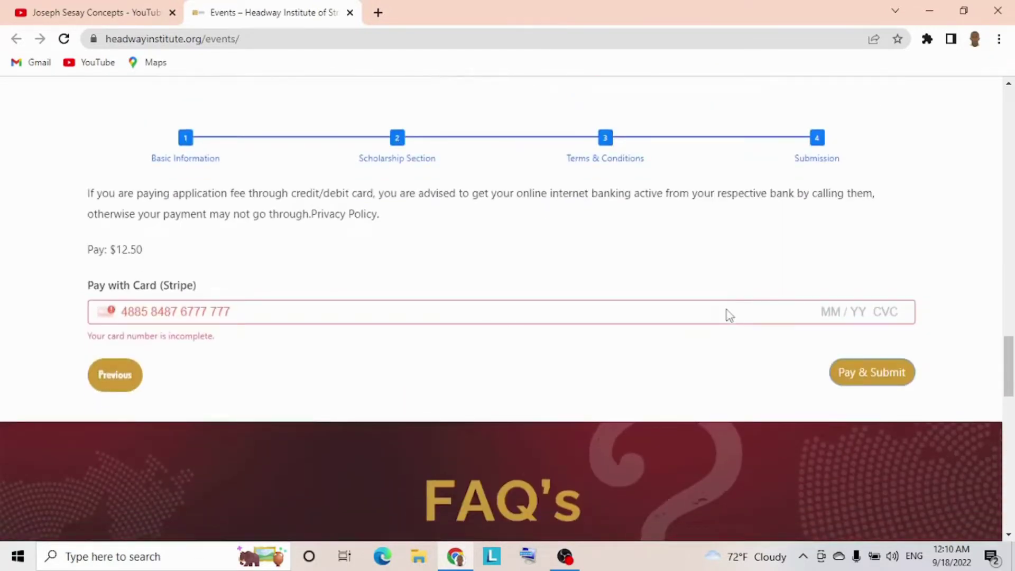